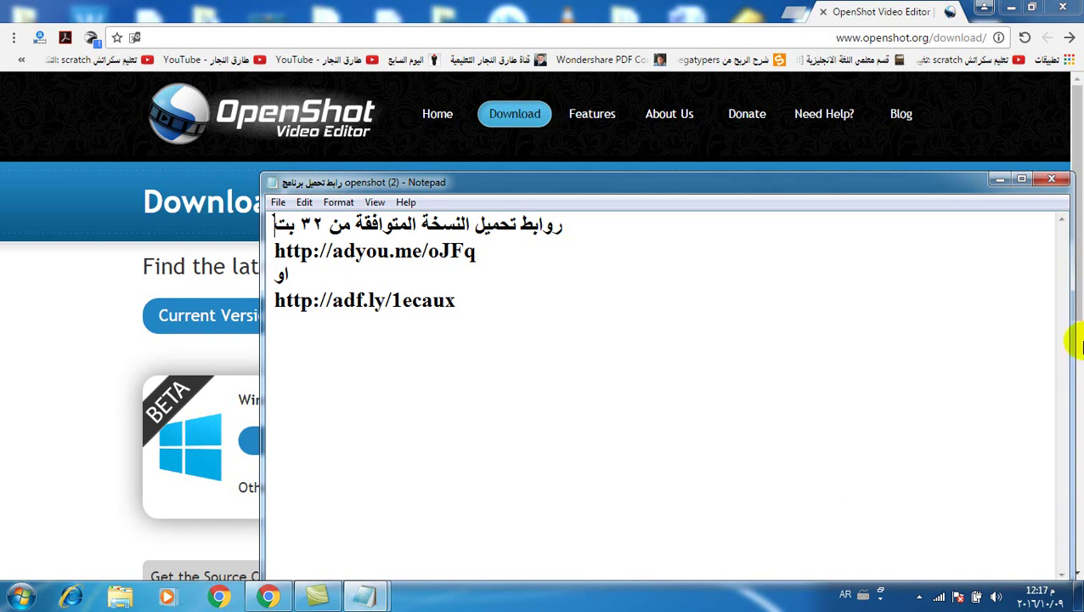
Step: Minimize the open Notepad windows and launch OpenShot Video Editor from the desktop
left_click(998, 181)
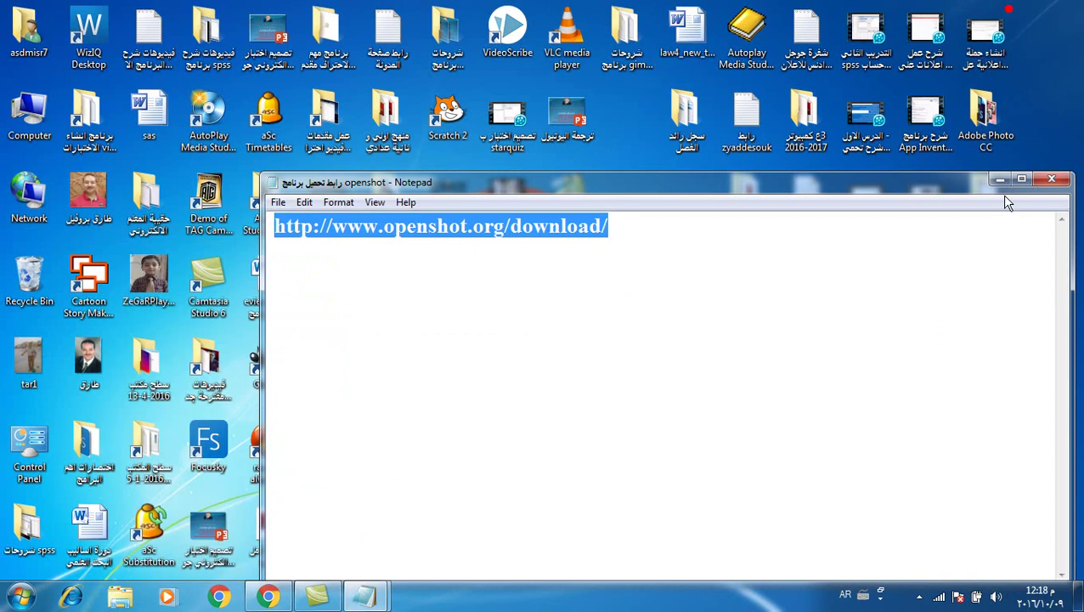
left_click(1001, 179)
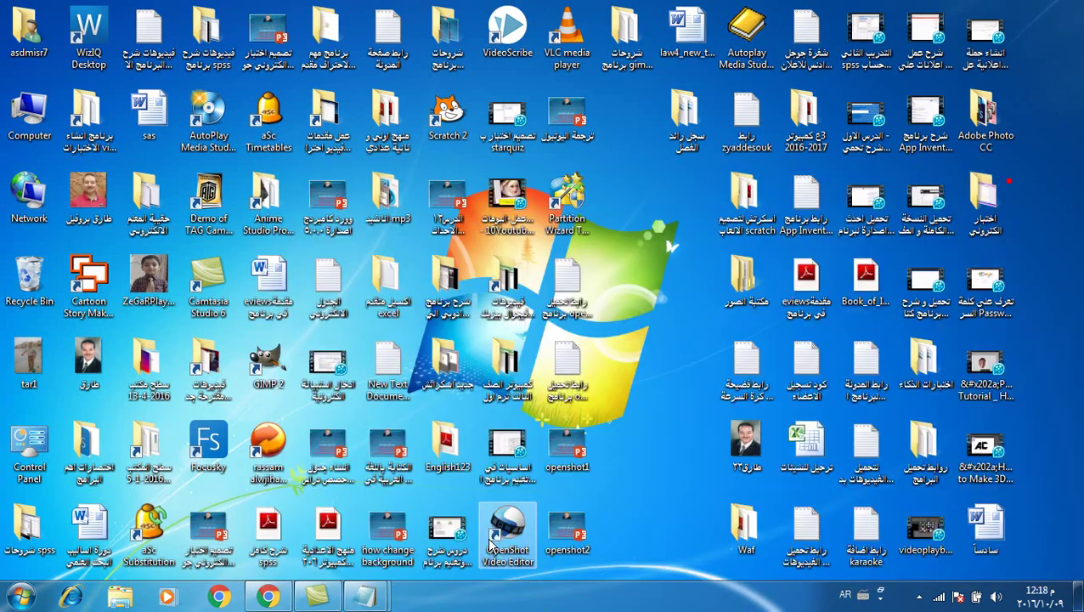
double_click(501, 542)
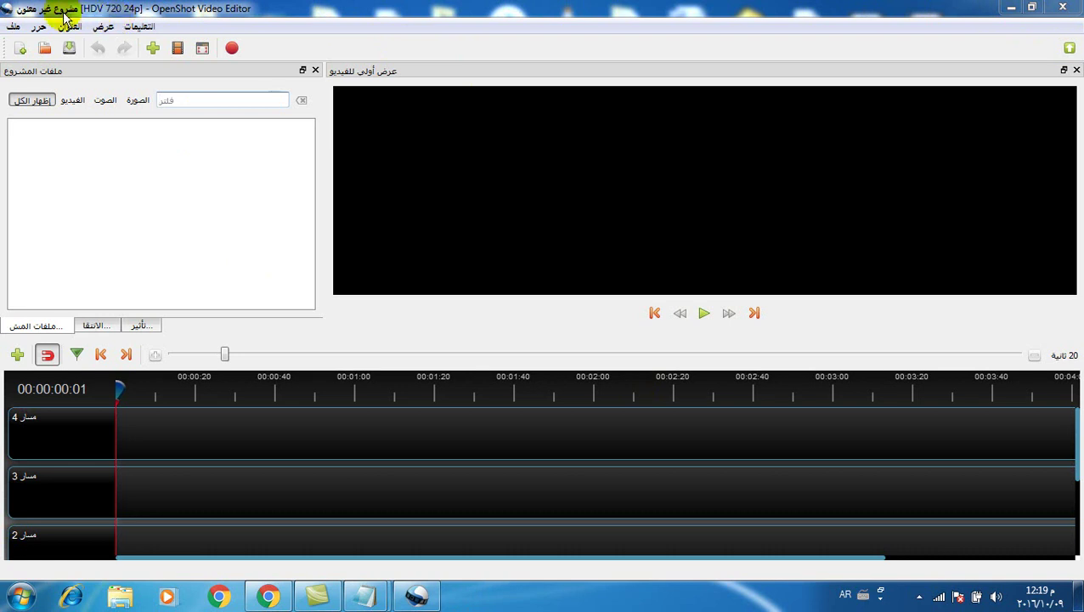
left_click(14, 31)
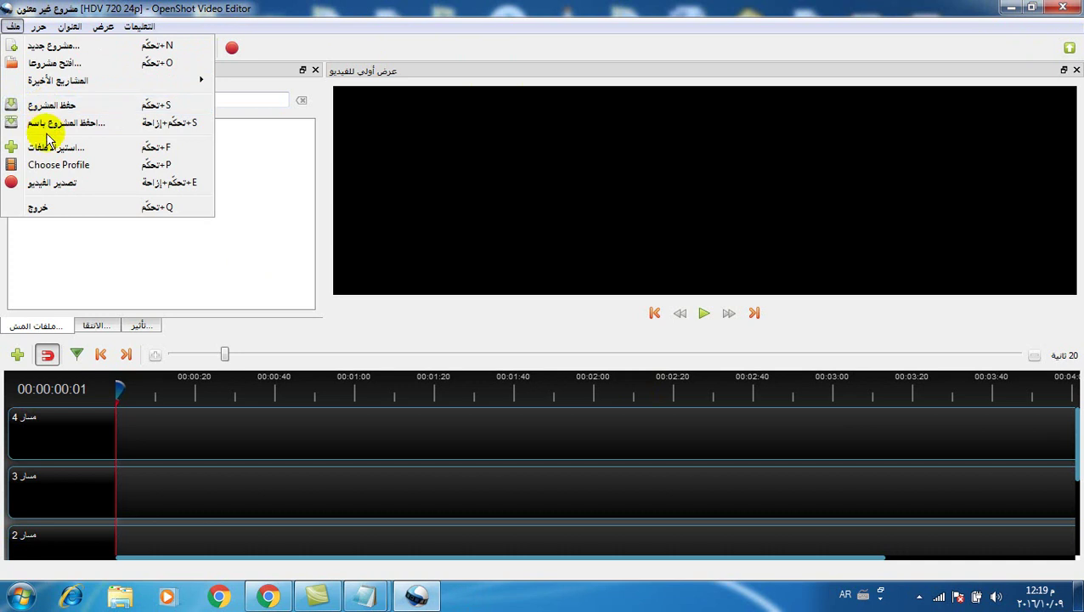
left_click(294, 7)
left_click(293, 7)
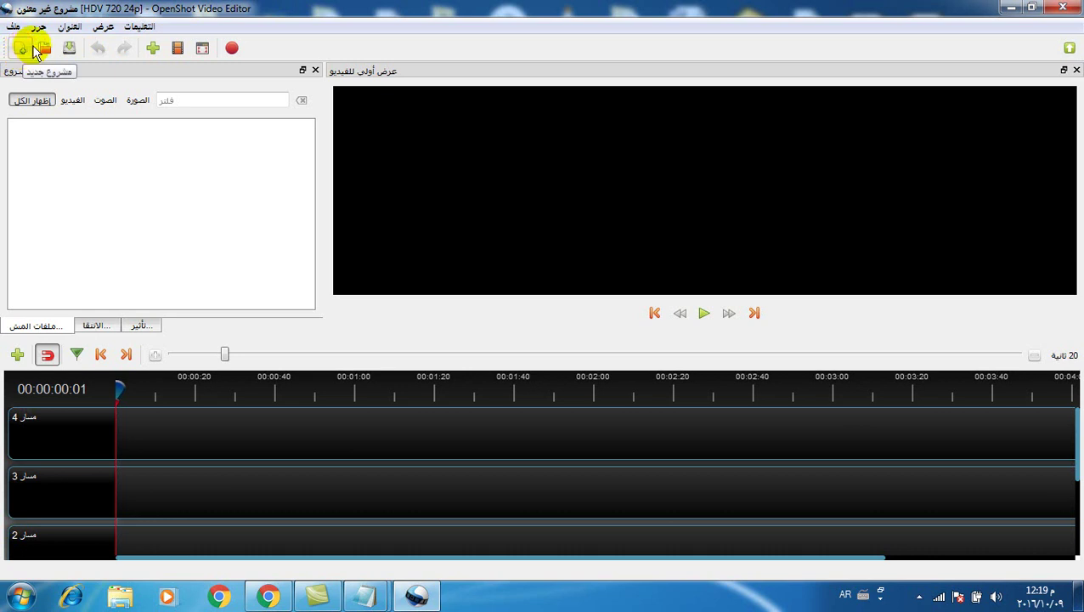
left_click(100, 29)
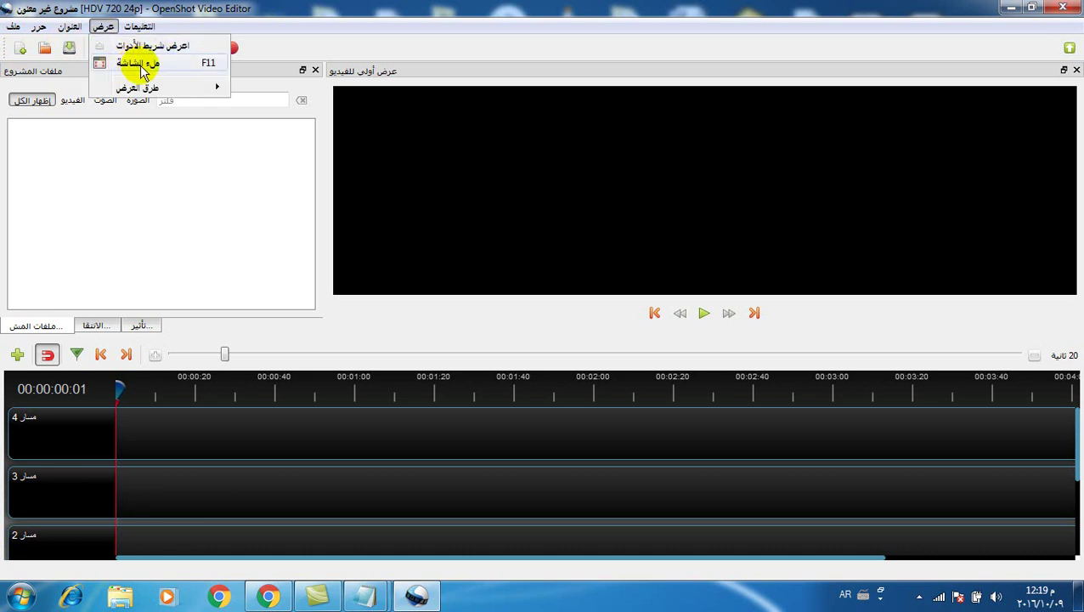
left_click(332, 7)
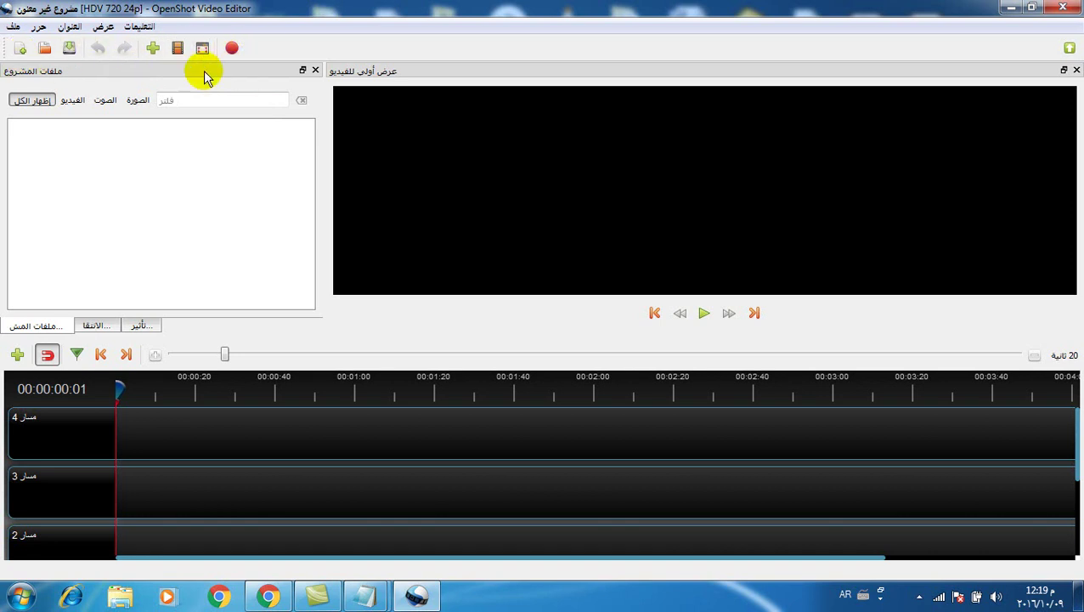
Step: Bring up the dialog for saving the project and dismiss it without saving
left_click(12, 28)
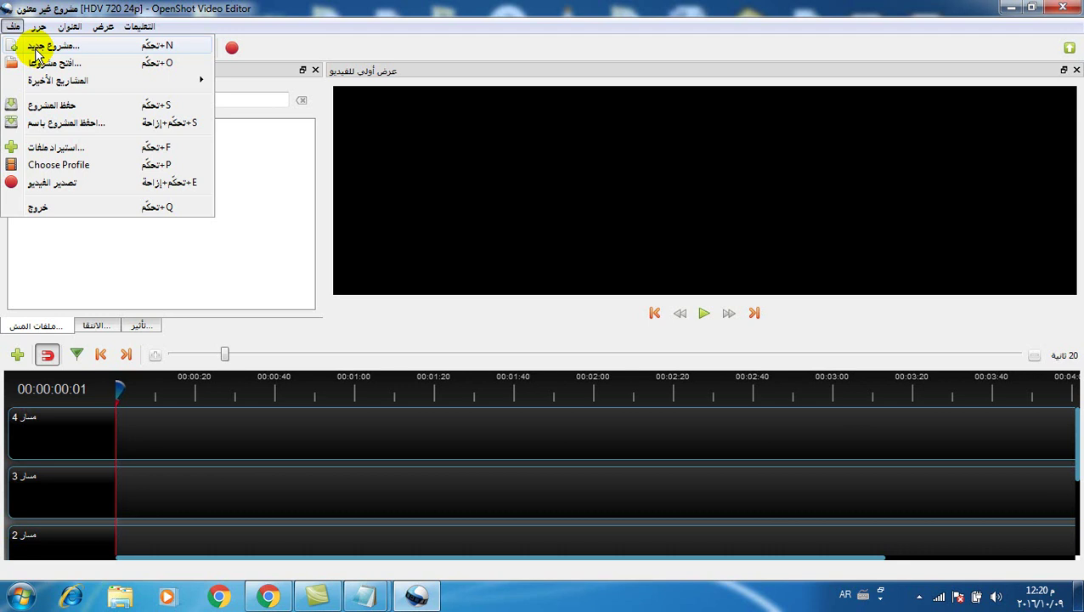
mouse_move(139, 26)
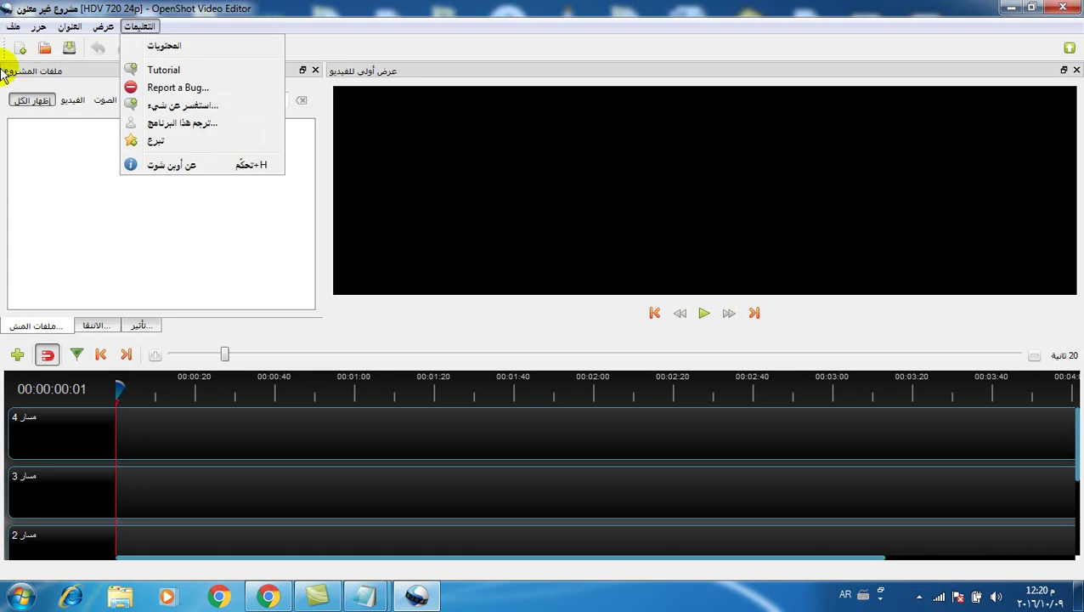
mouse_move(12, 28)
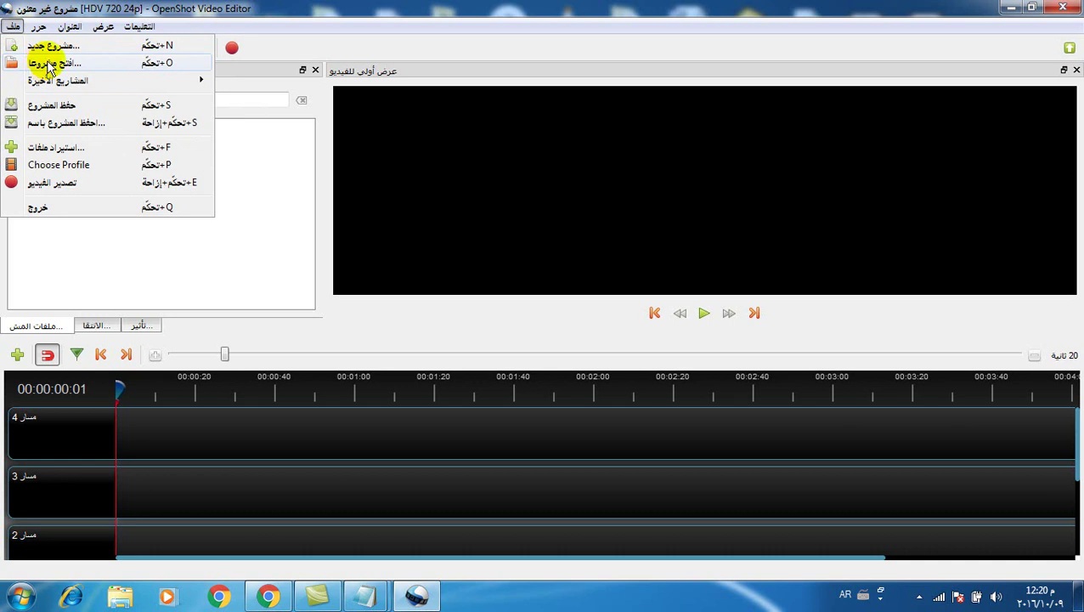
mouse_move(63, 85)
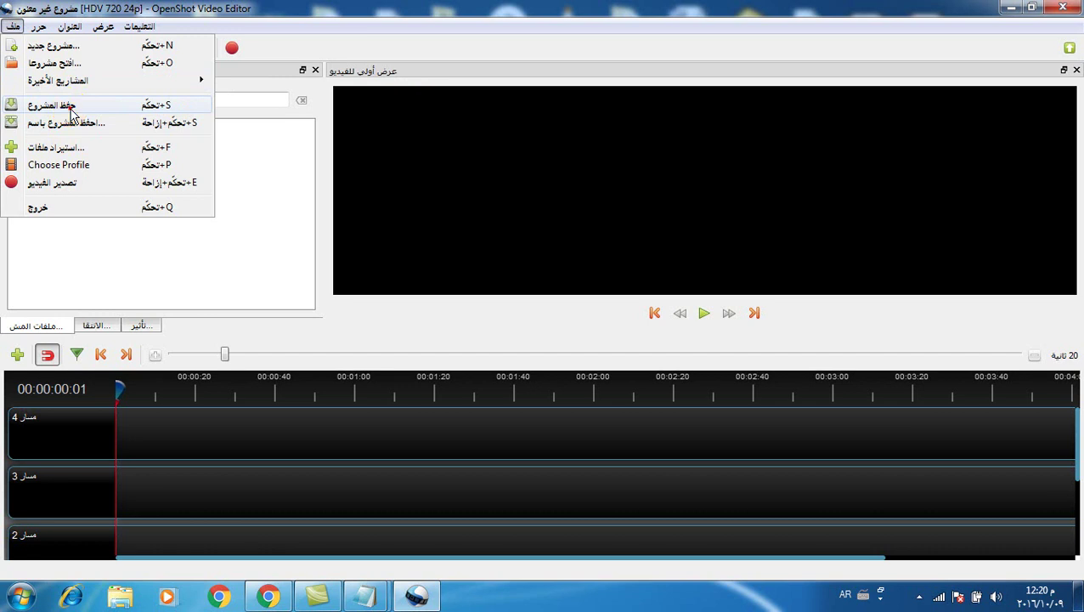
left_click(71, 108)
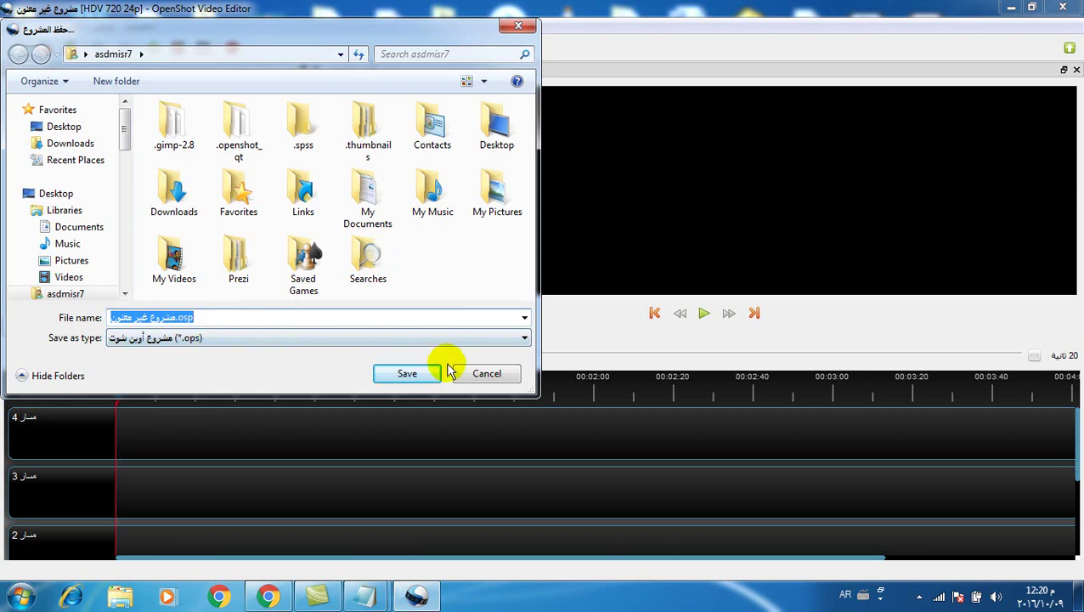
left_click(506, 384)
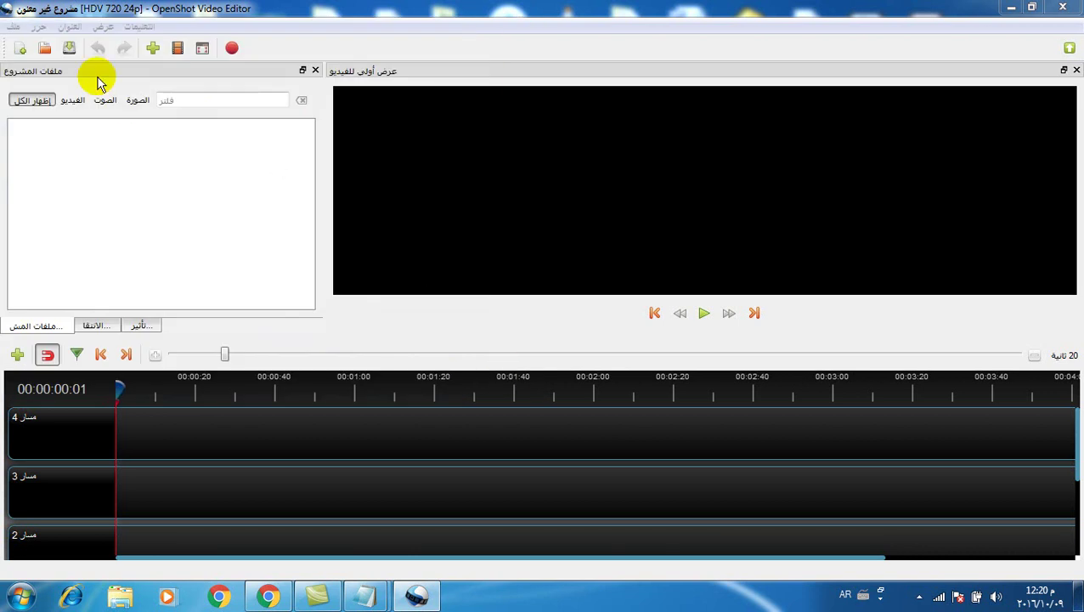
left_click(13, 26)
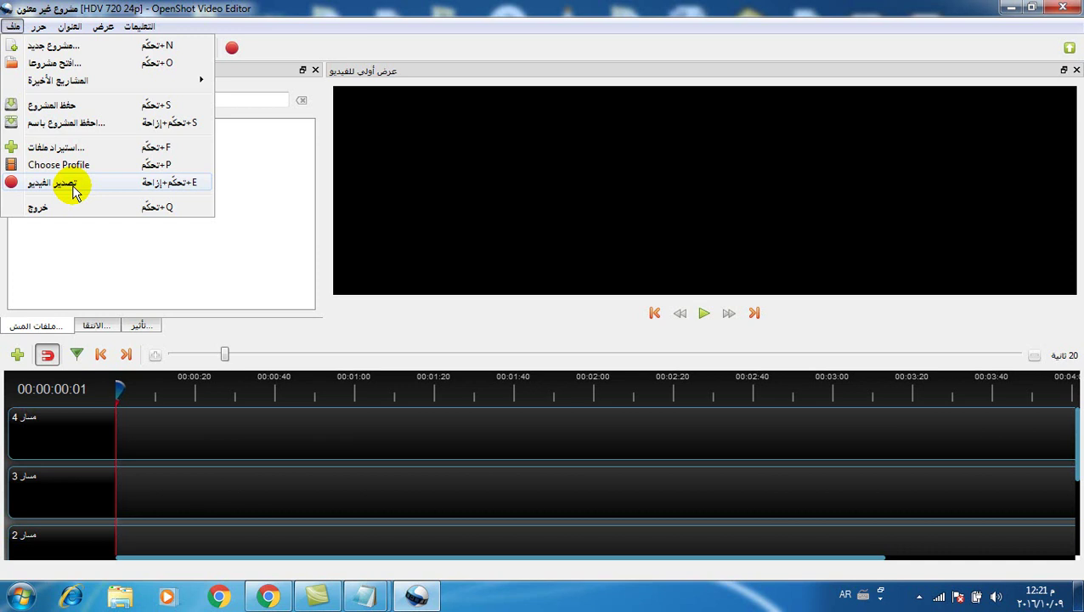
left_click(374, 28)
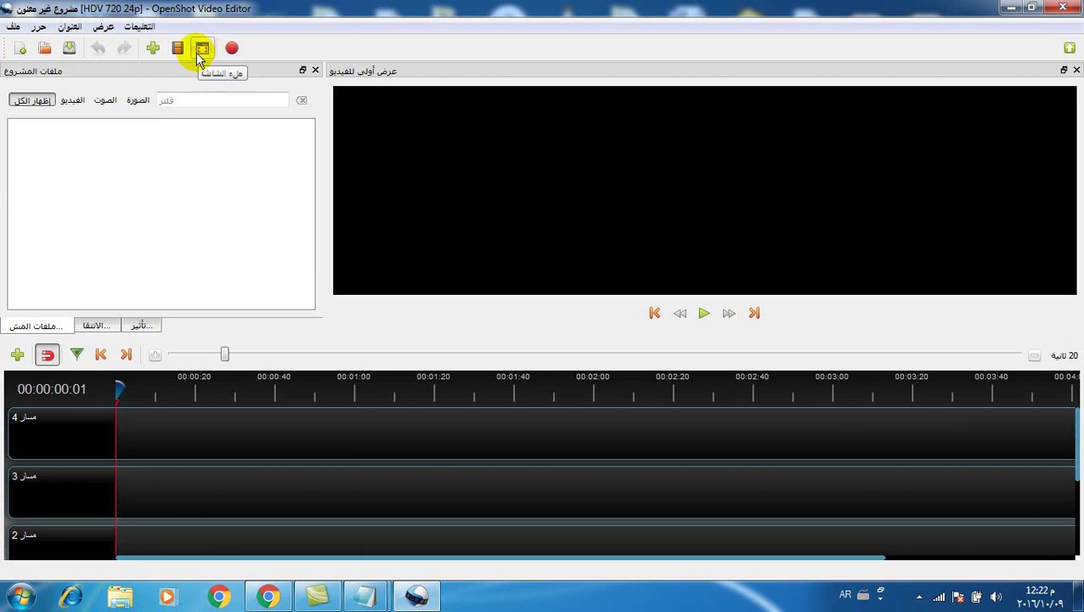
left_click(103, 26)
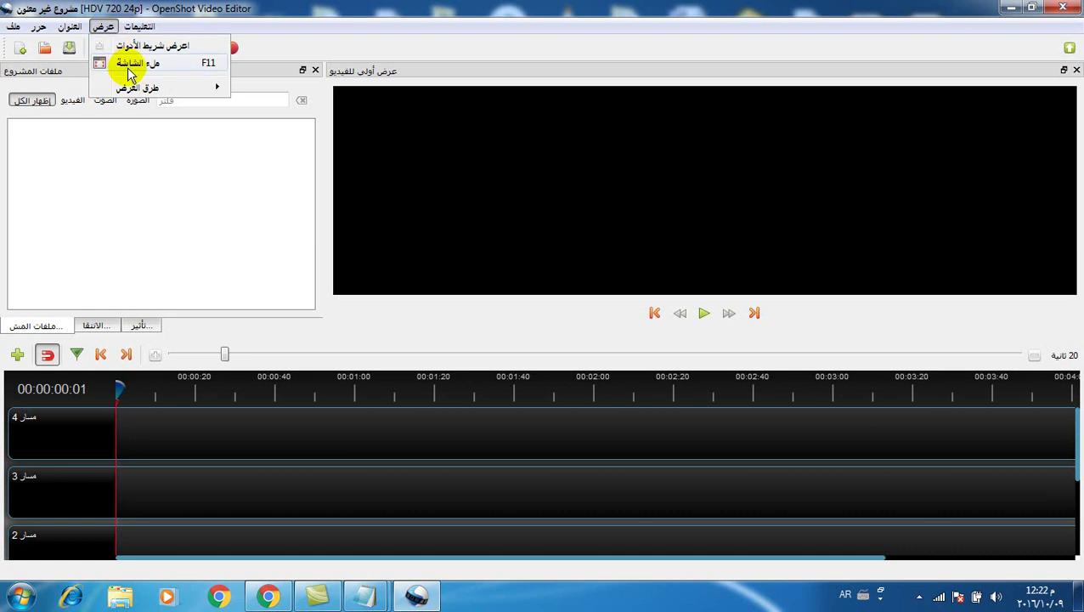
key("Escape")
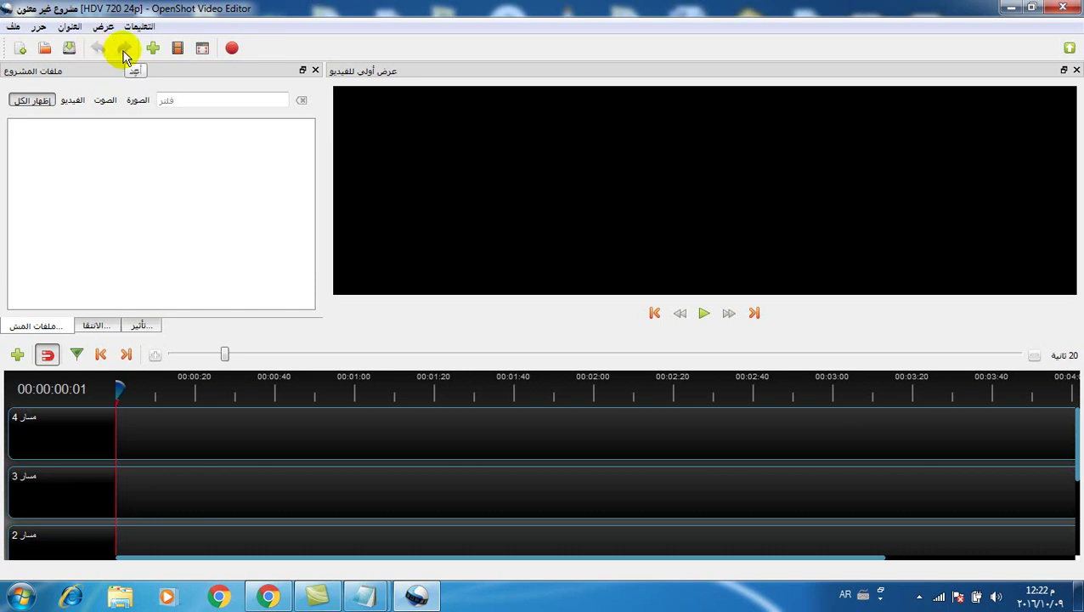
Step: Open the preferences and look through the available interface languages without changing the Default setting
left_click(38, 27)
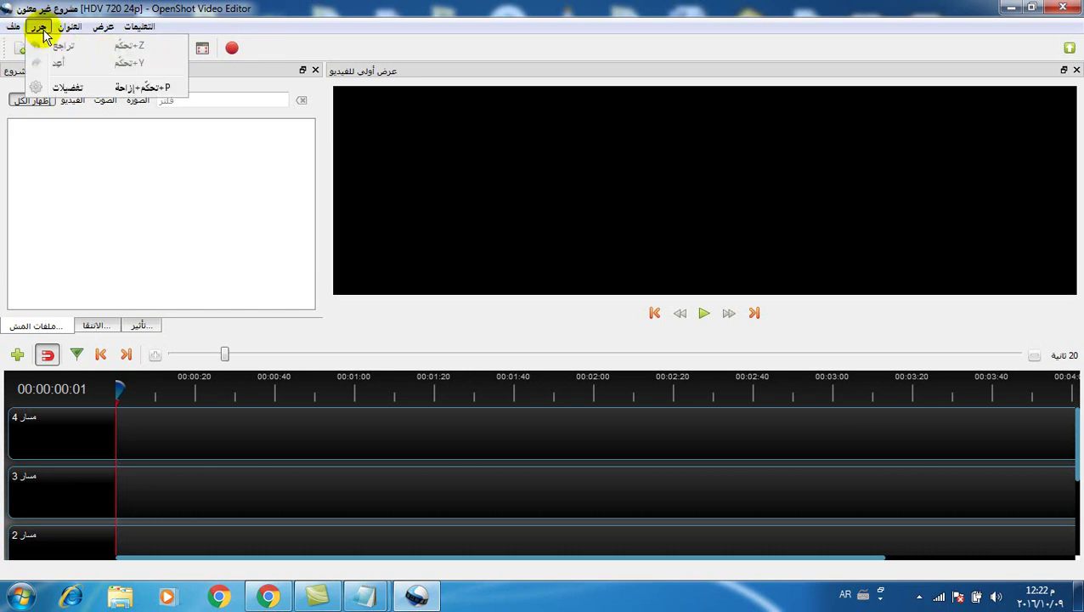
left_click(72, 88)
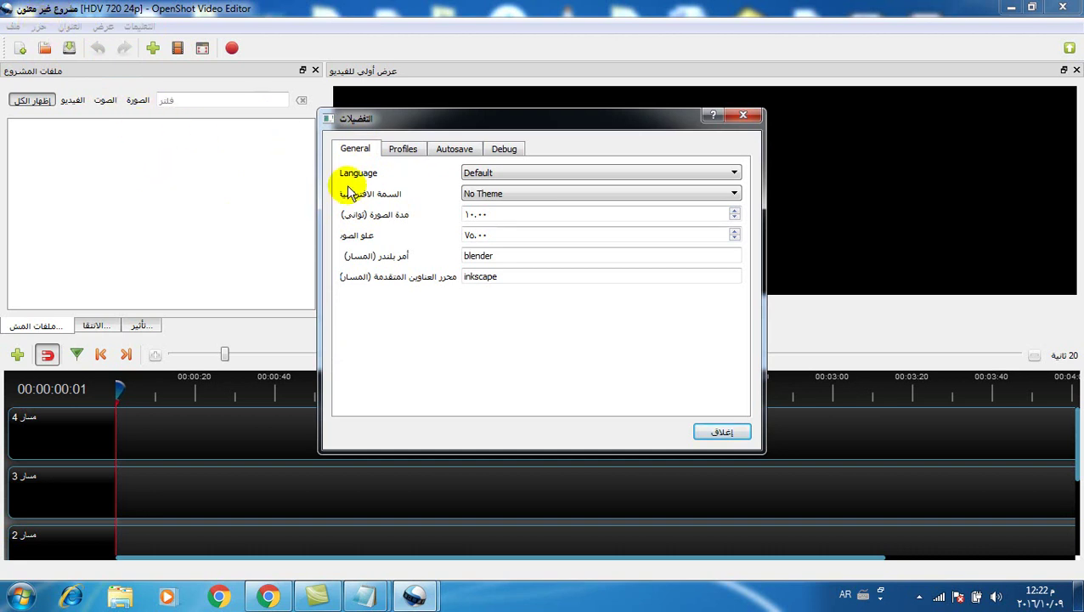
left_click(502, 171)
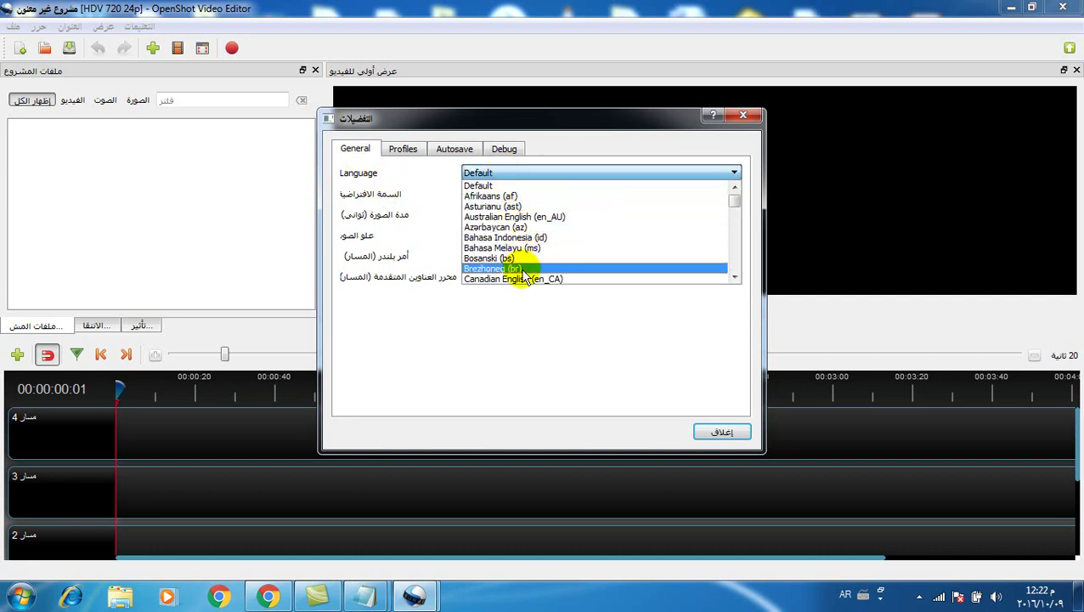
left_click(503, 316)
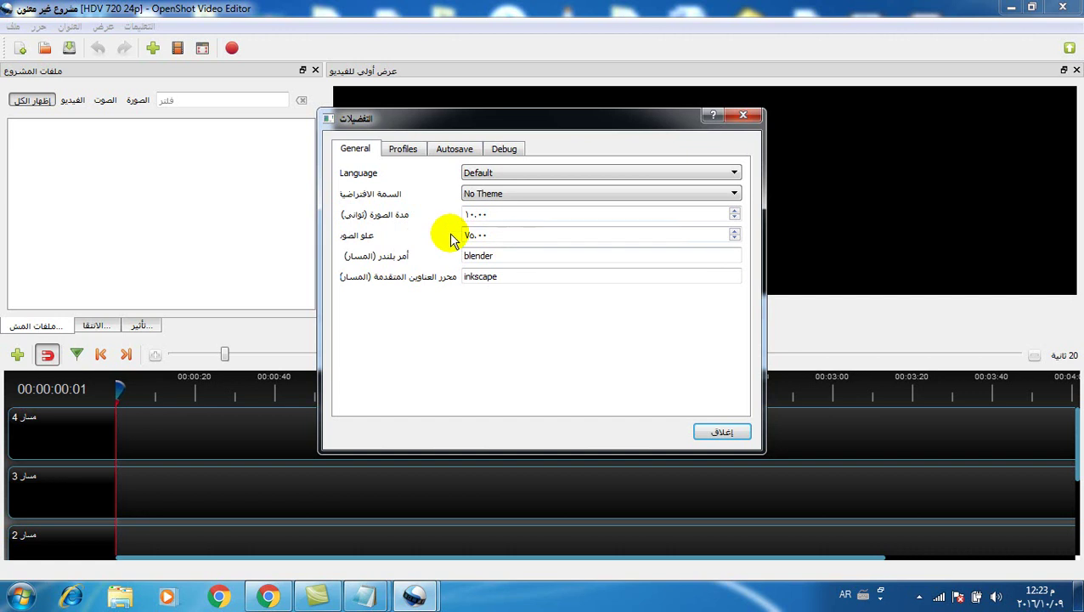
Step: Review the default video profile and audio sample rate choices in the preferences, and close the dialog
left_click(408, 152)
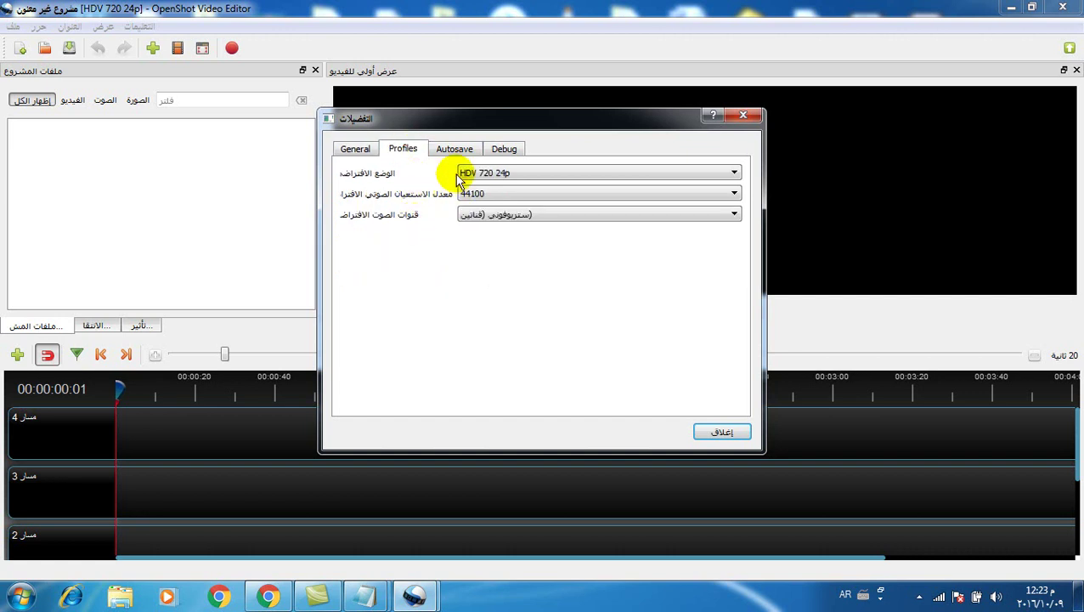
left_click(457, 149)
left_click(404, 150)
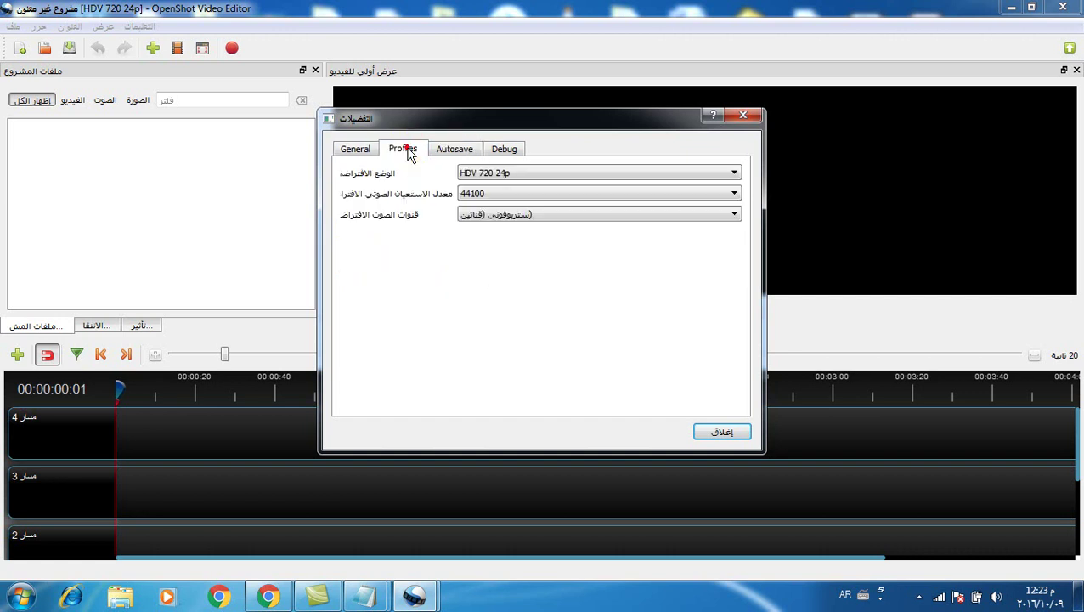
left_click(512, 175)
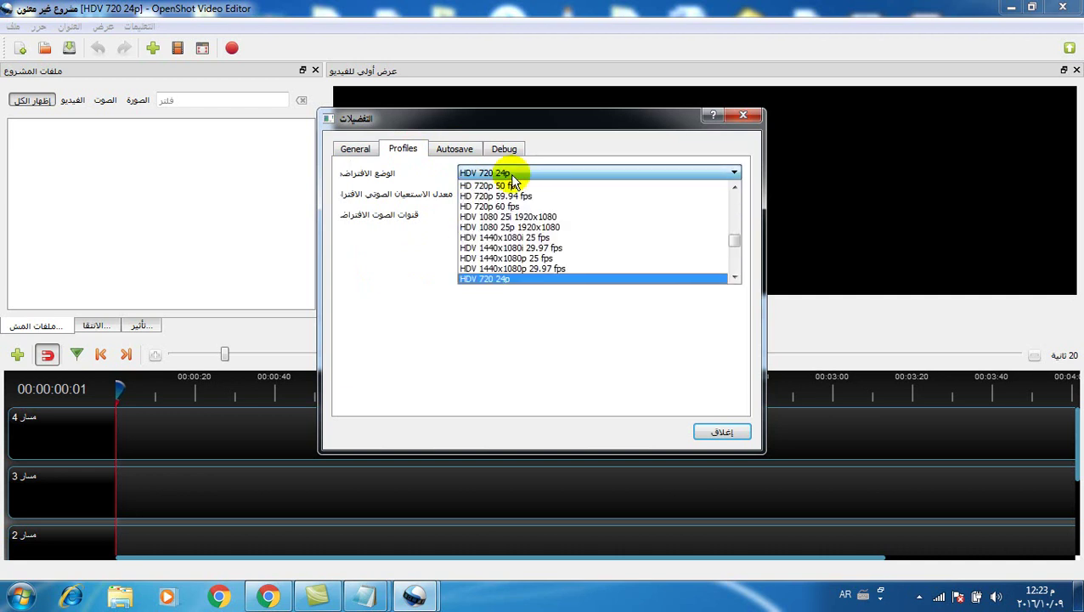
left_click(513, 175)
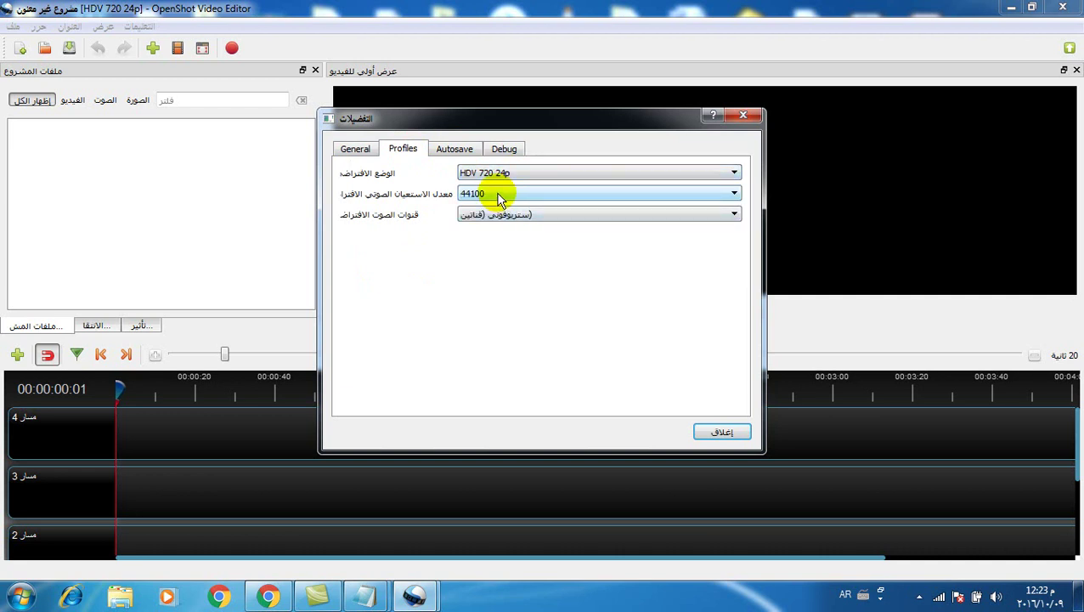
left_click(501, 198)
left_click(399, 277)
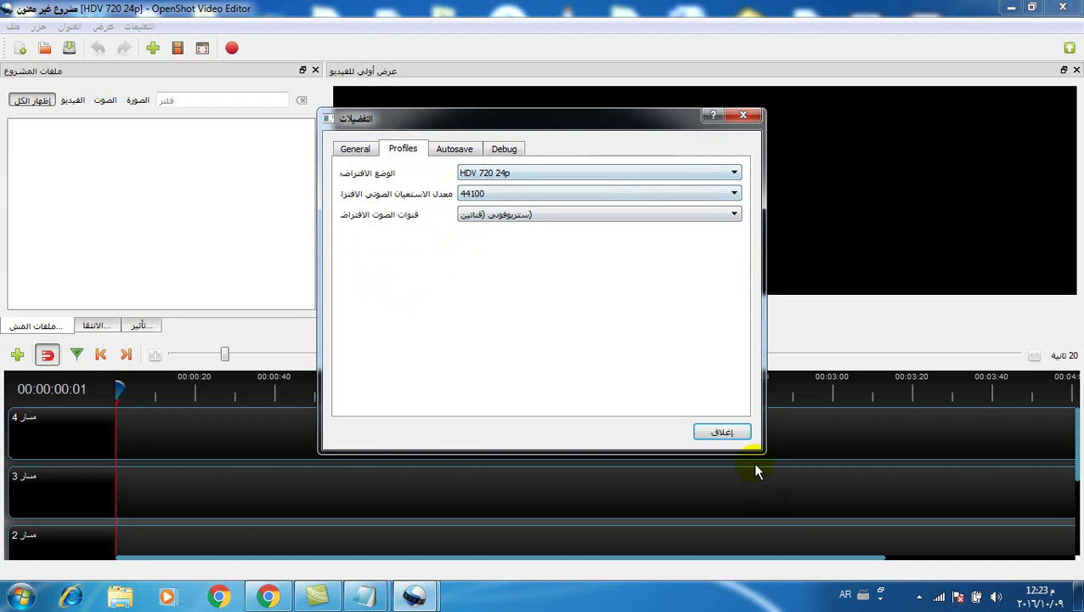
left_click(736, 429)
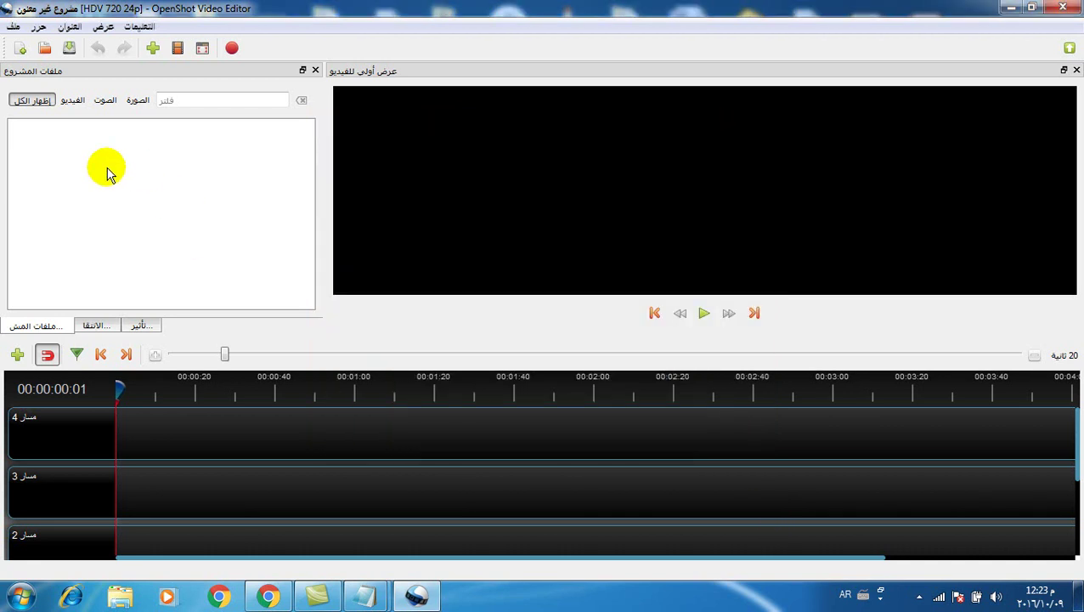
Step: Switch the editor to full-screen mode and return it to windowed display
left_click(71, 28)
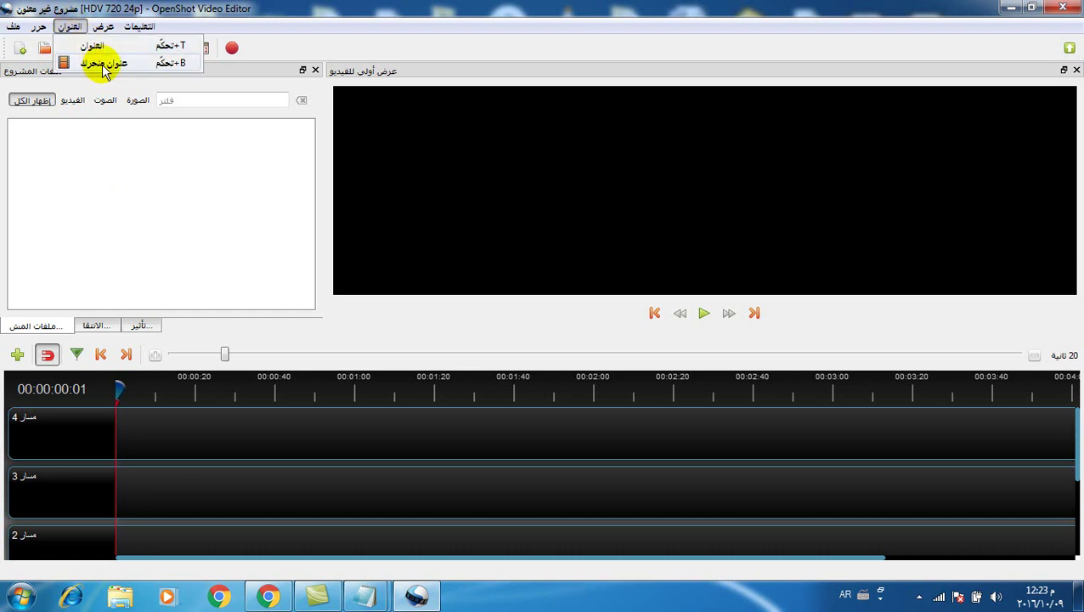
mouse_move(106, 33)
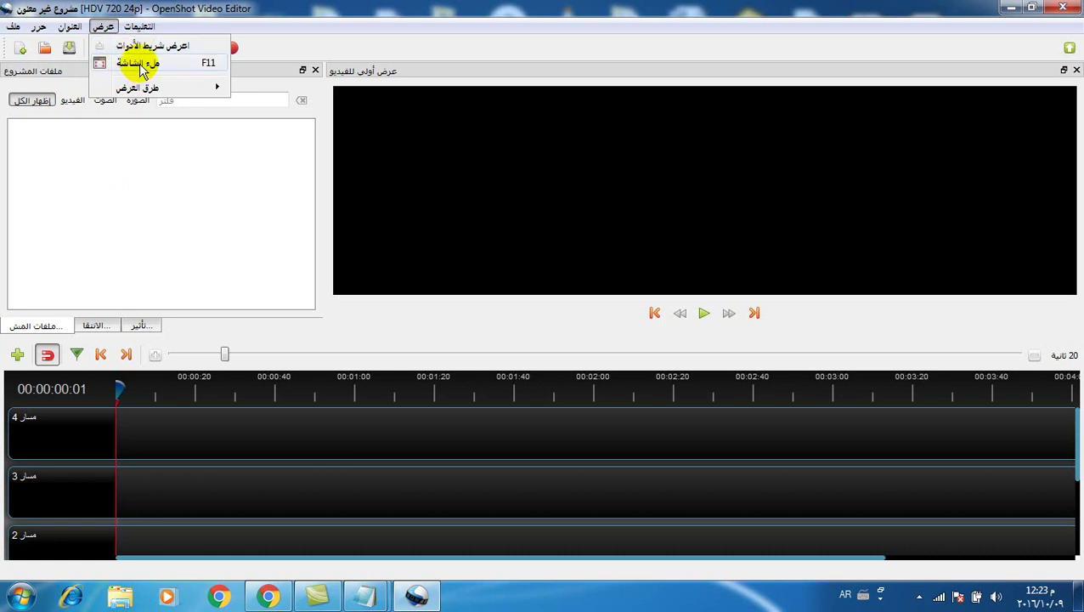
left_click(142, 64)
left_click(103, 12)
left_click(140, 44)
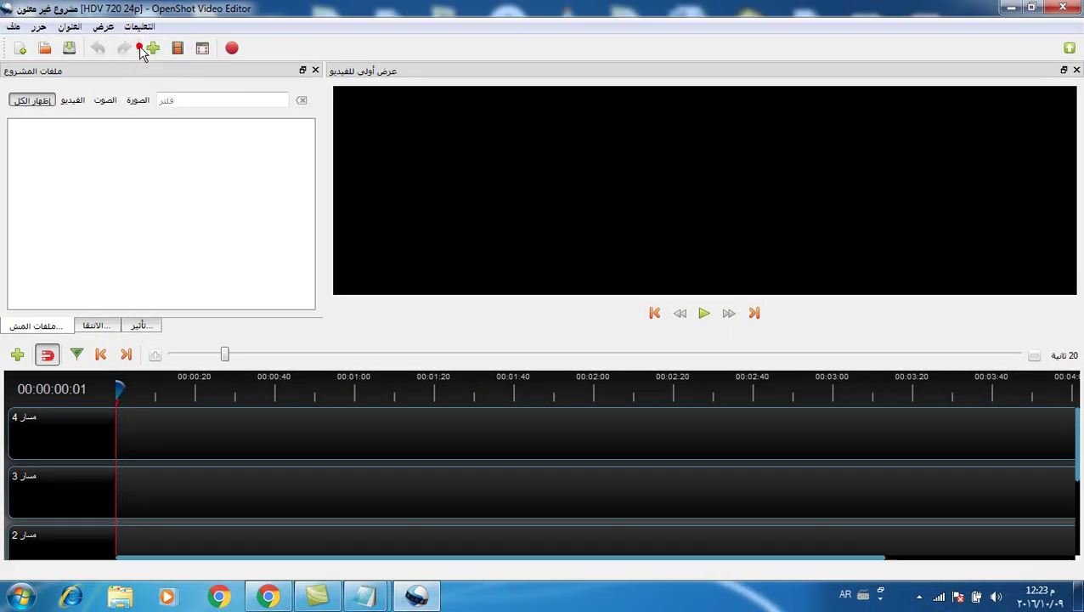
Step: Try the simple view layout (مظهر بسيط) and switch the workspace to the advanced view (مظهر متقدم)
left_click(108, 33)
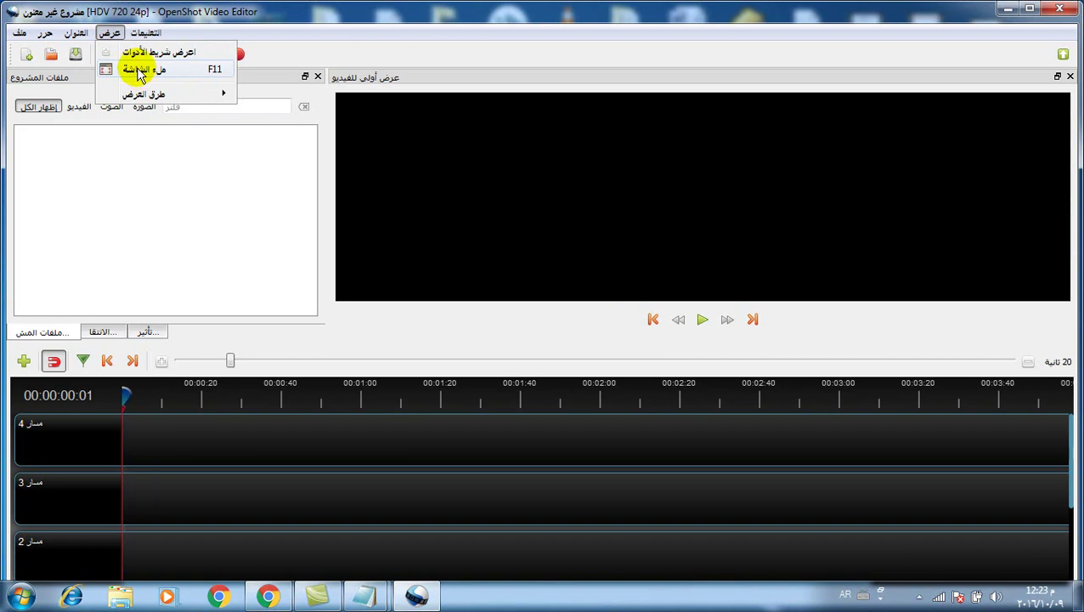
mouse_move(144, 94)
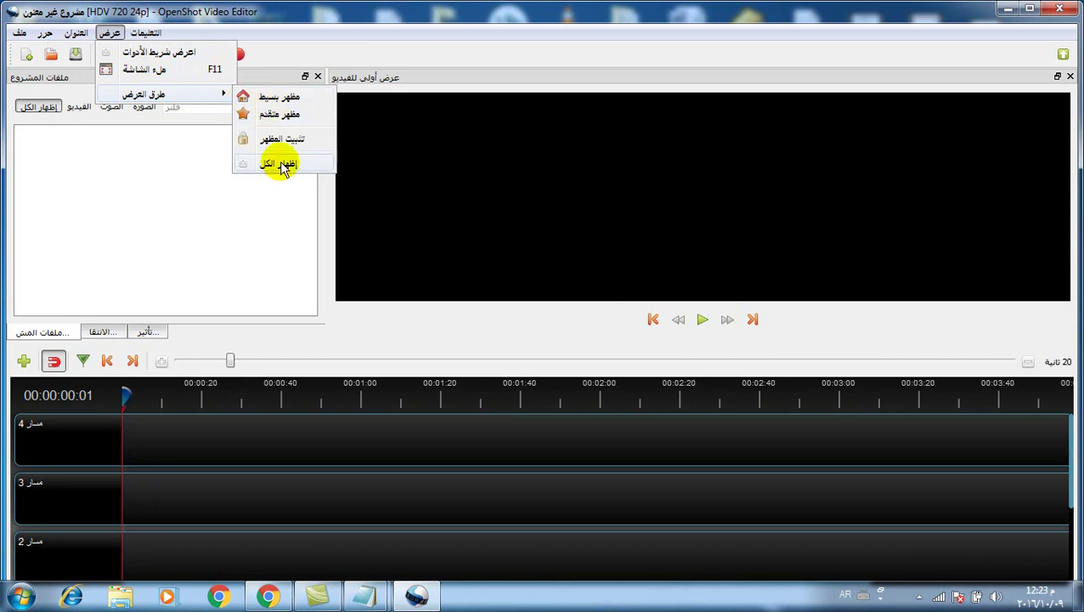
left_click(270, 99)
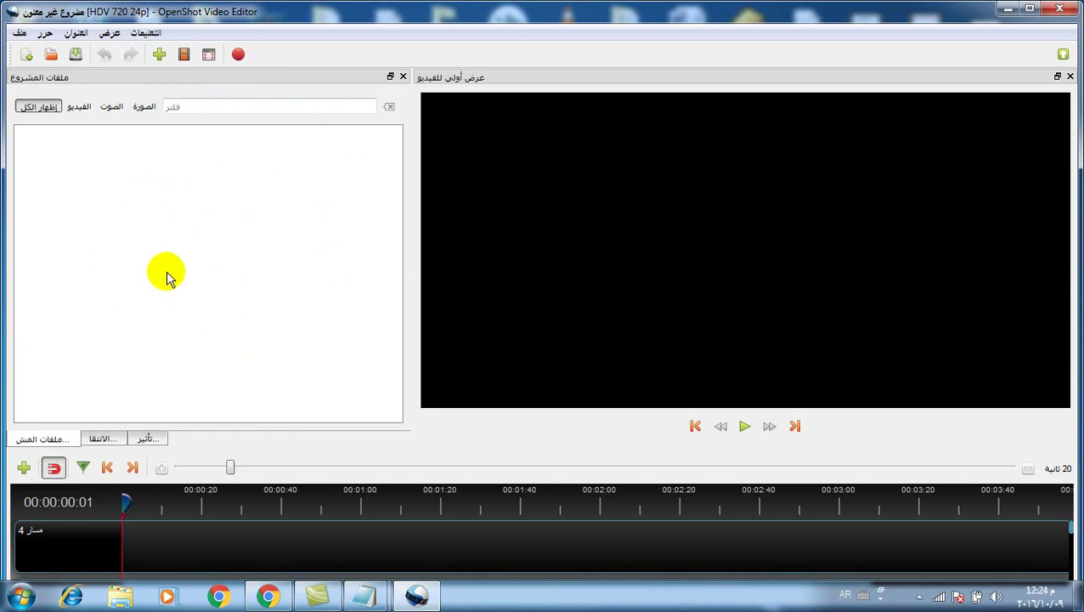
left_click(110, 32)
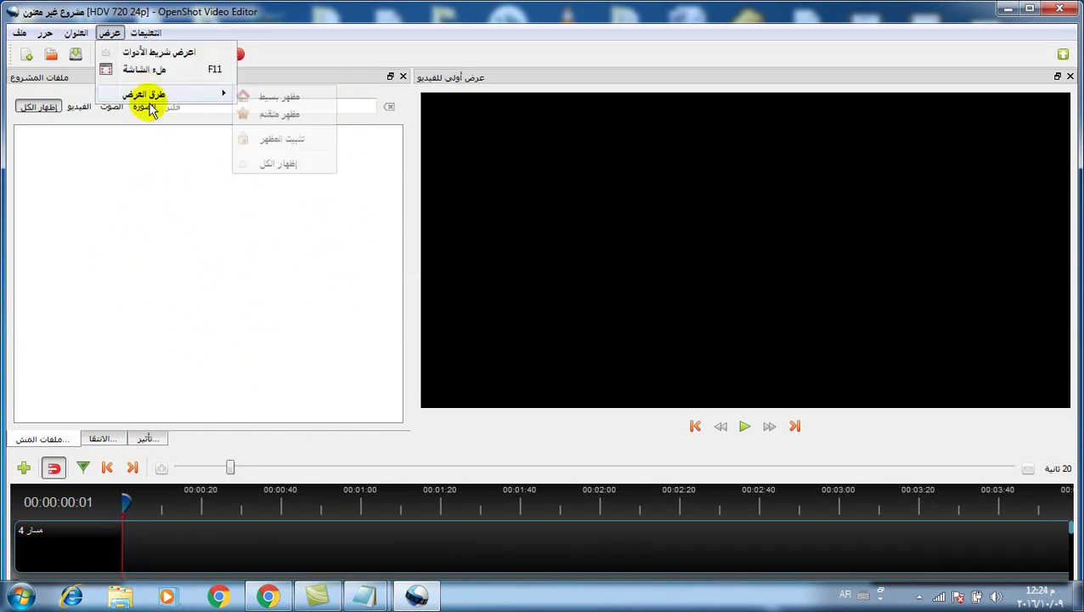
left_click(270, 113)
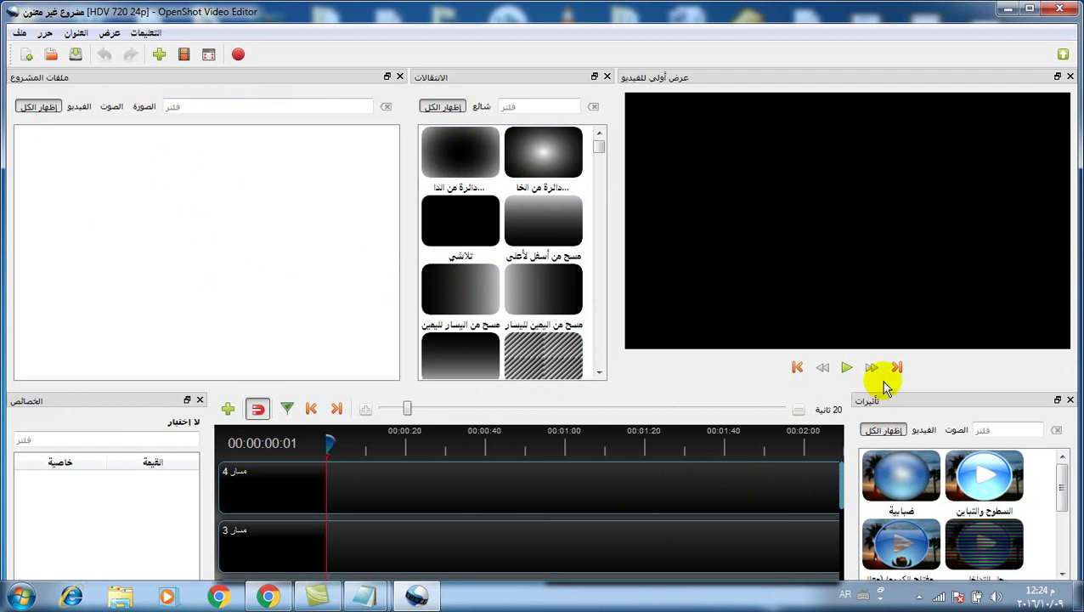
Step: Switch the workspace to the simple view (مظهر بسيط) and look through the available help commands
left_click(104, 32)
mouse_move(225, 95)
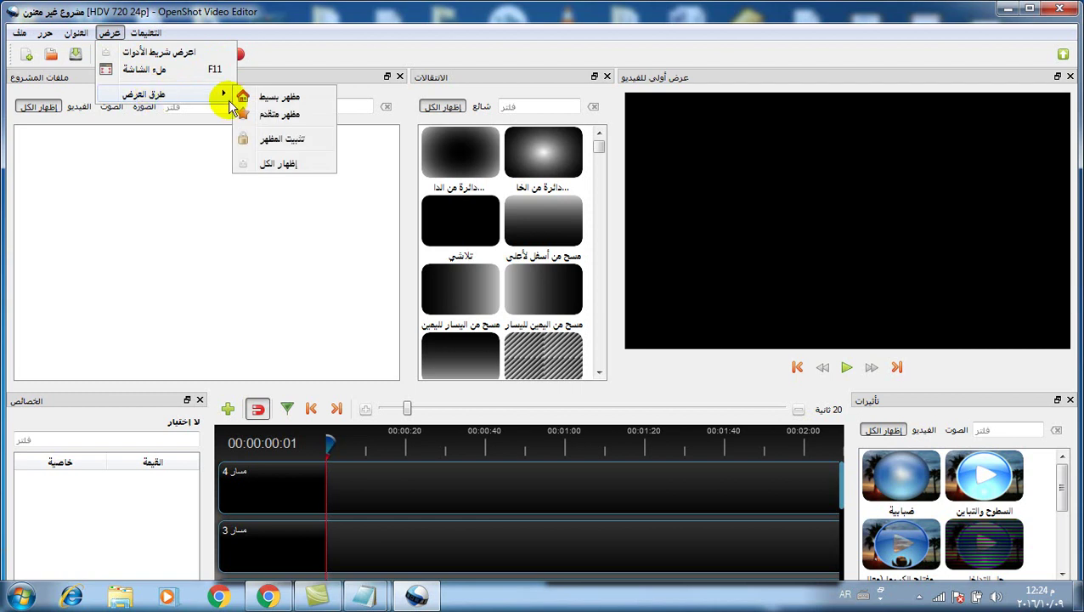
left_click(283, 94)
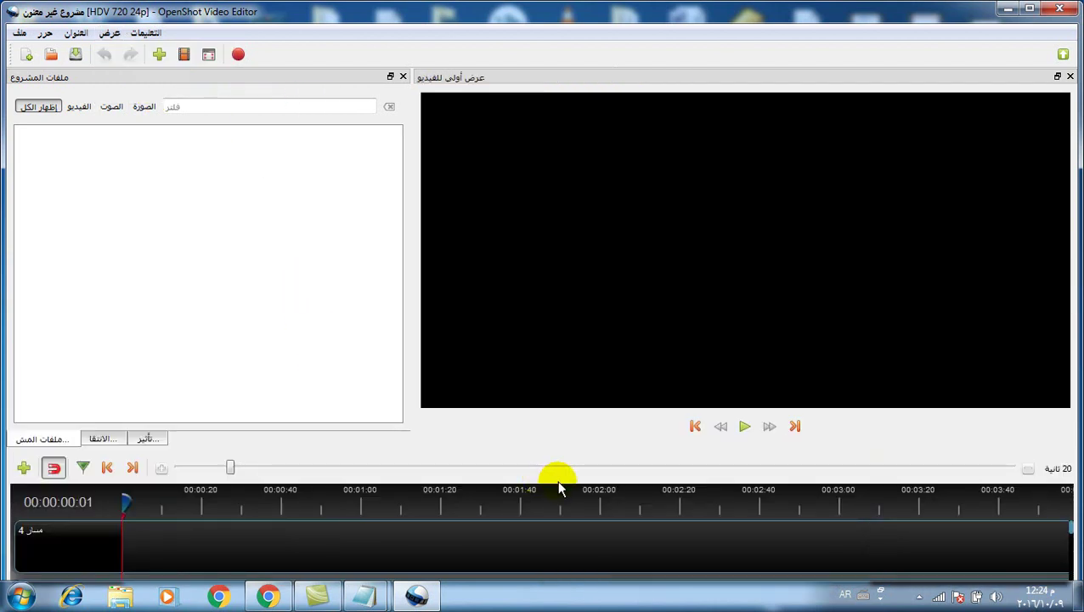
left_click(148, 36)
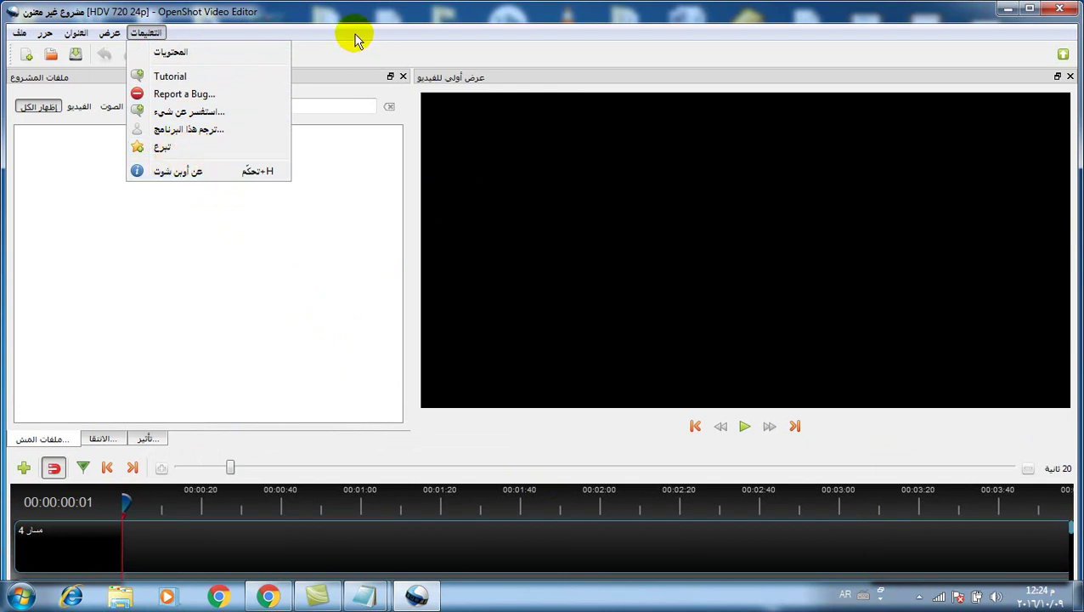
left_click(311, 218)
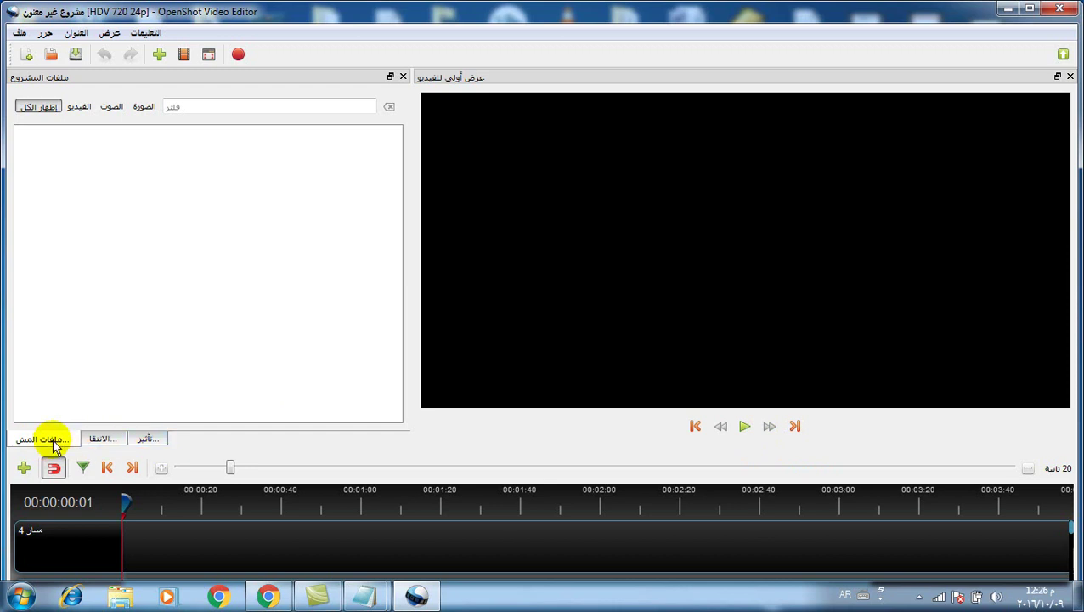
Step: Browse the transitions, effects and project files panels, finishing on the effects
left_click(99, 442)
left_click(140, 439)
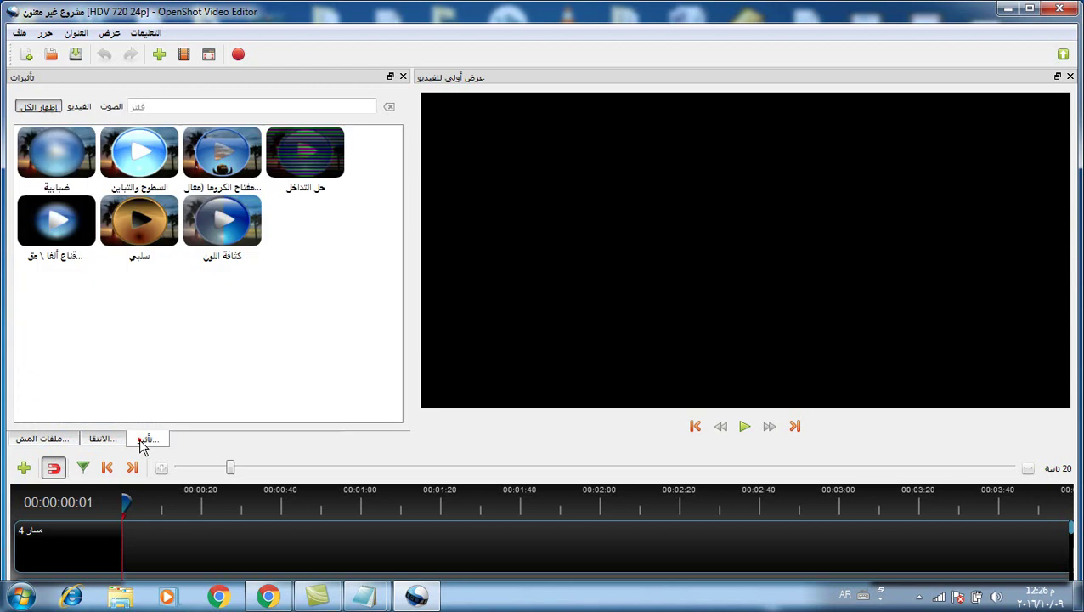
left_click(65, 441)
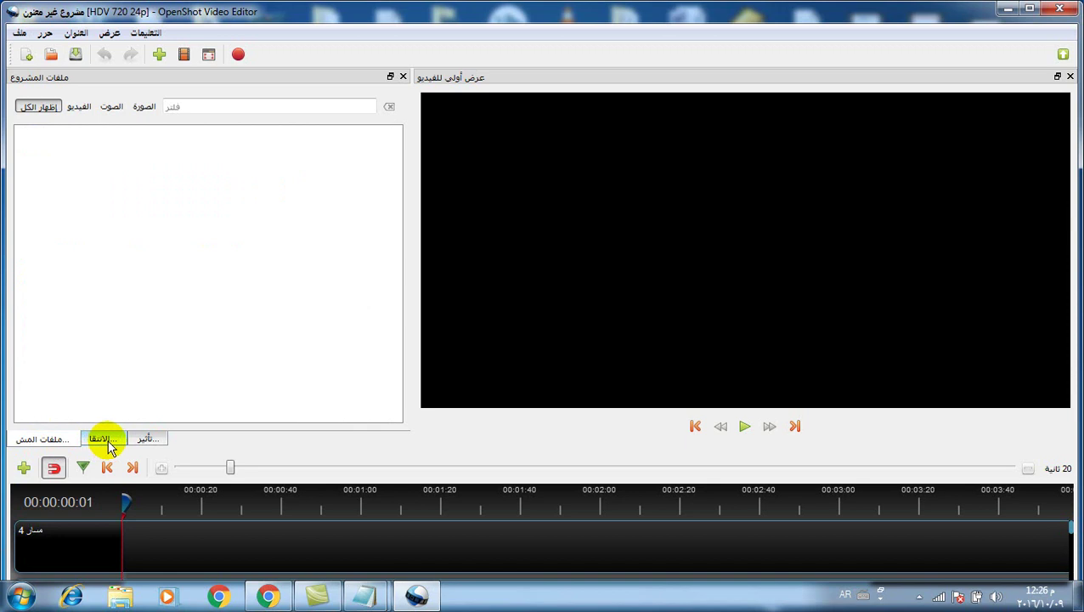
left_click(147, 439)
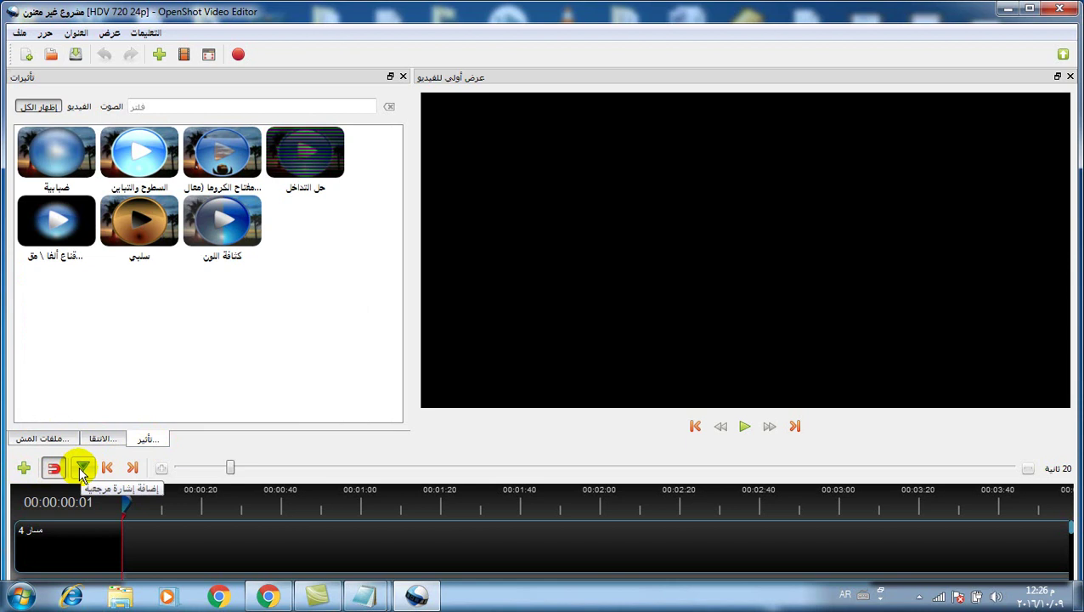
Step: Set the timeline zoom to 14 seconds, enlarge the timeline area upward, and dismiss the Windows color scheme prompt
left_click_drag(231, 468, 205, 475)
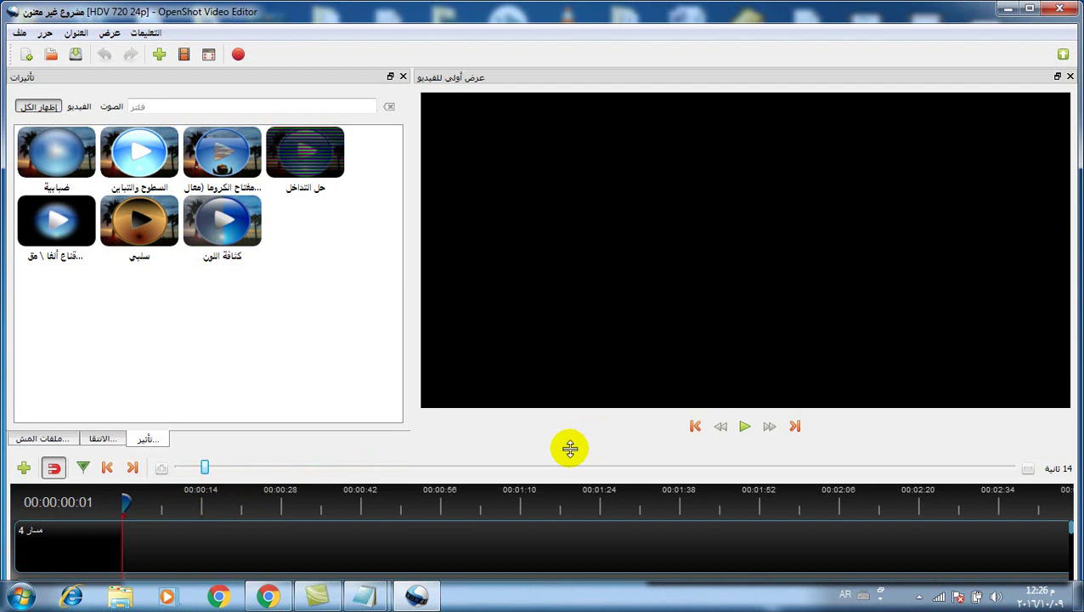
left_click_drag(568, 447, 575, 353)
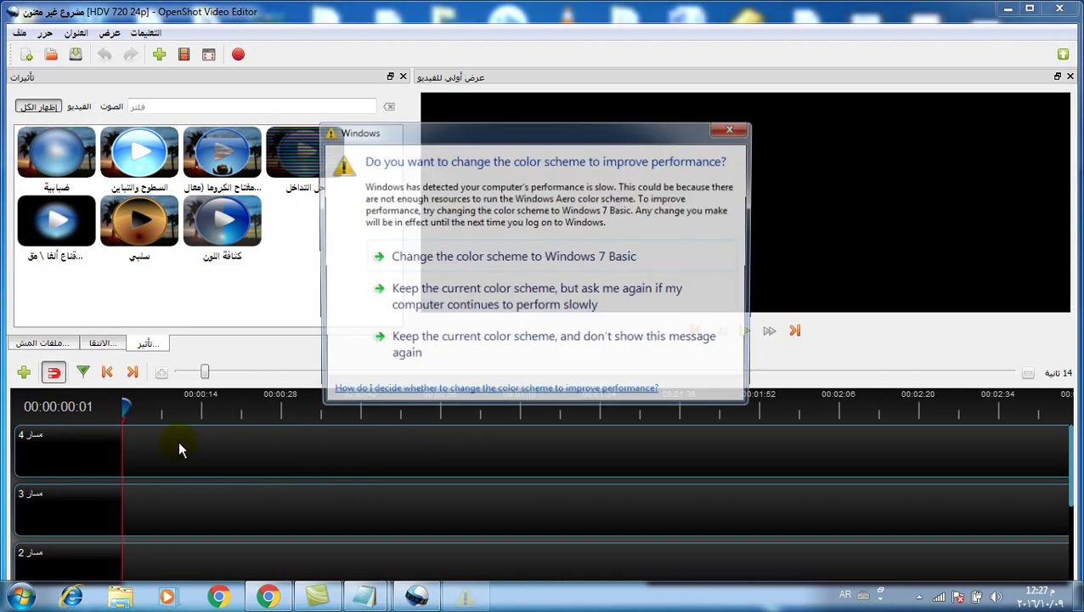
key("Escape")
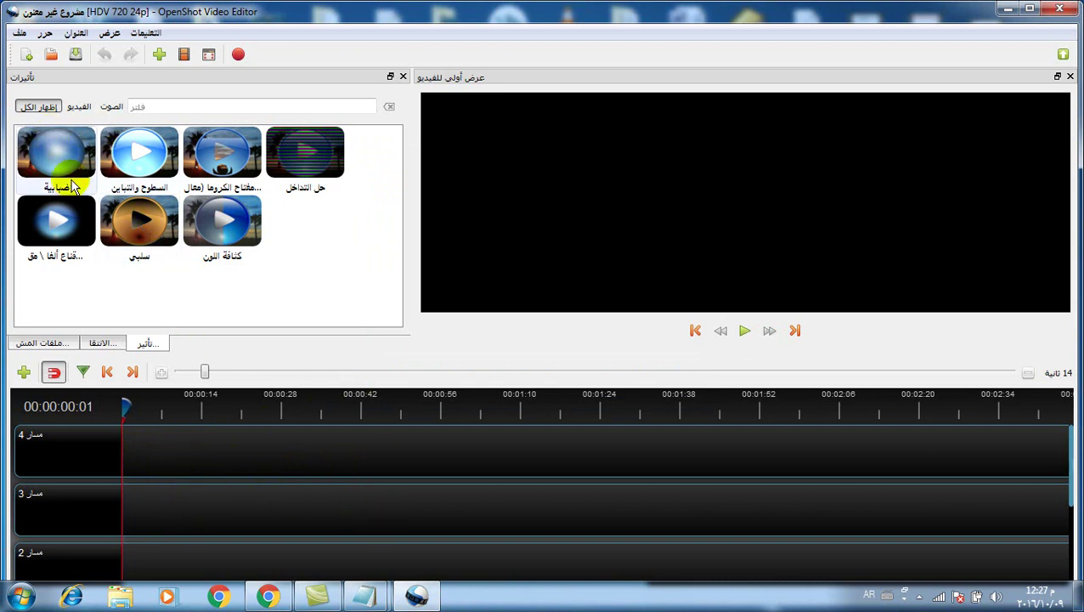
Step: Import images 1 to 4 from the صور اطفال folder into the project files, accepting the image sequence option for 1.jpg
left_click(37, 109)
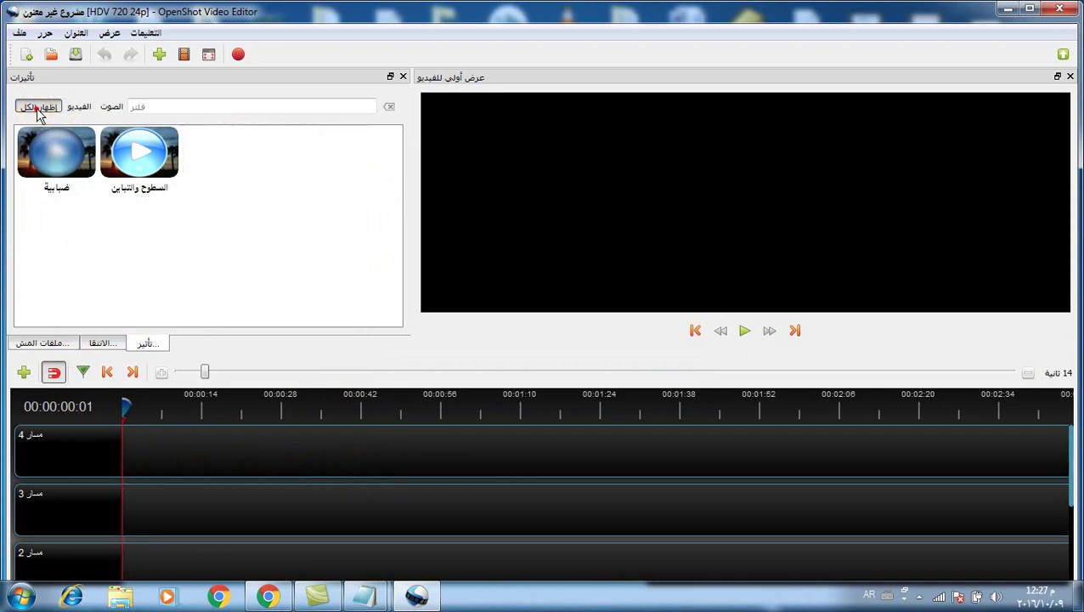
left_click(51, 342)
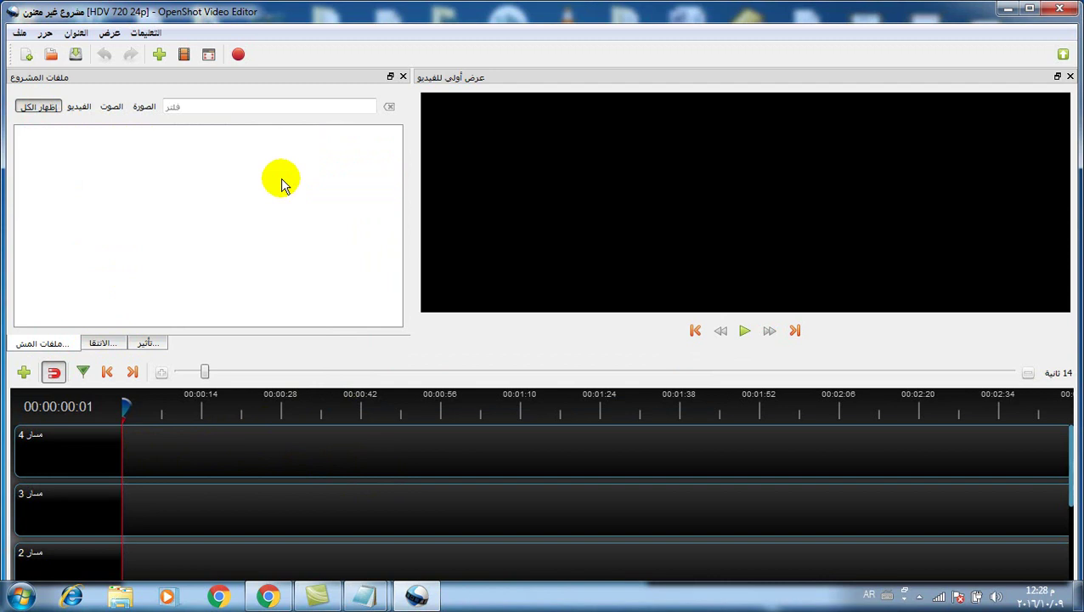
left_click(160, 55)
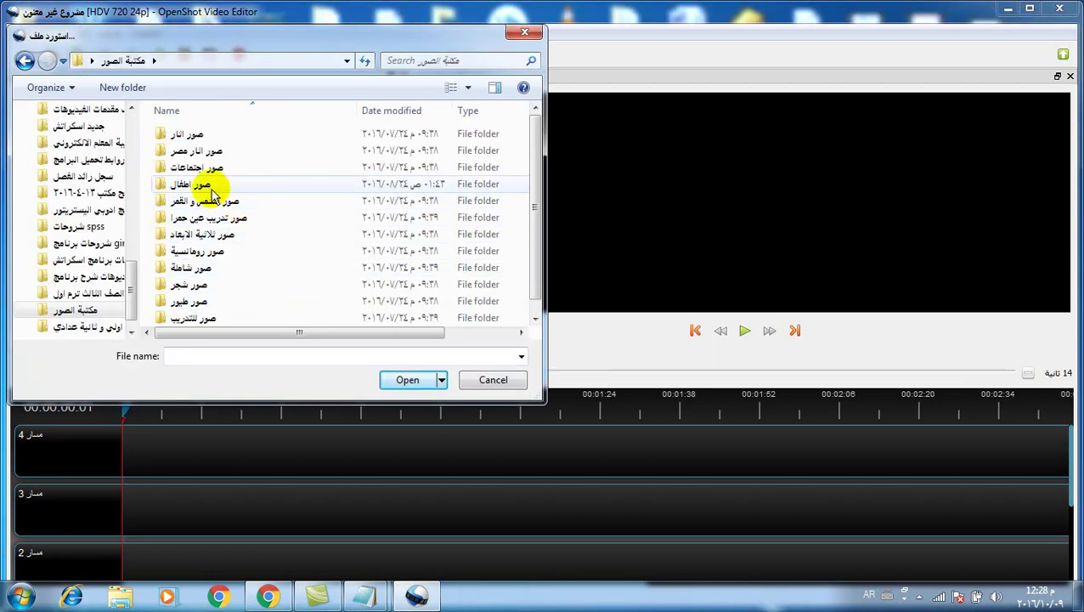
left_click(209, 185)
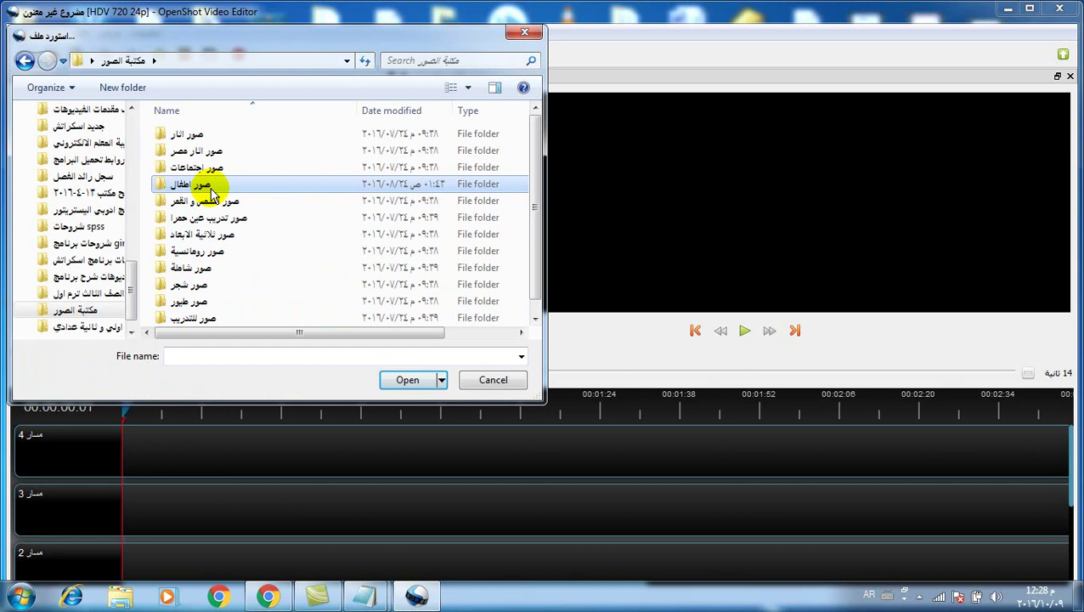
double_click(211, 188)
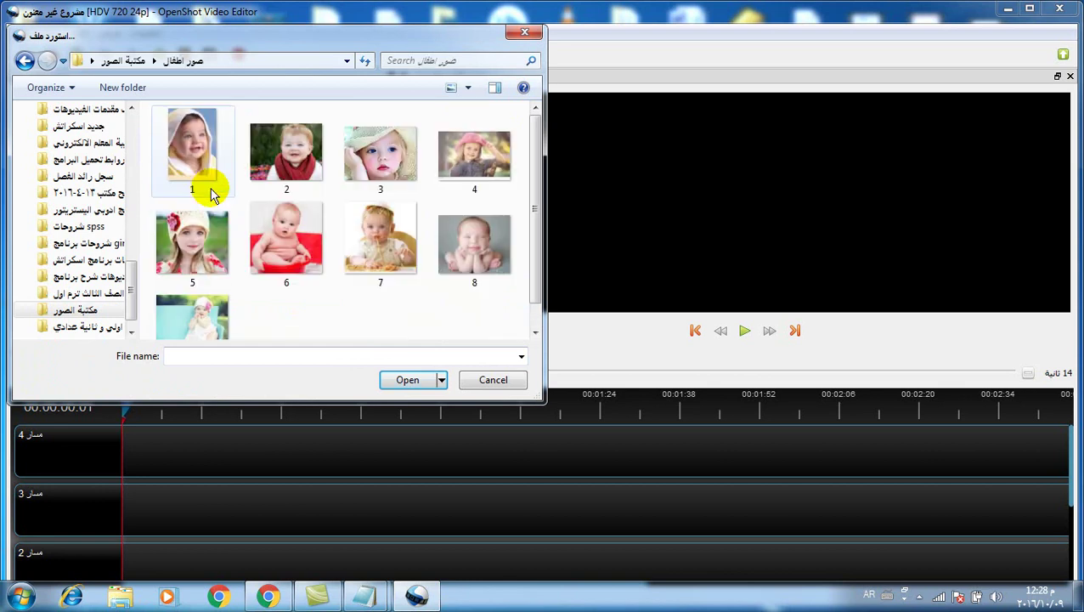
left_click_drag(140, 179, 490, 203)
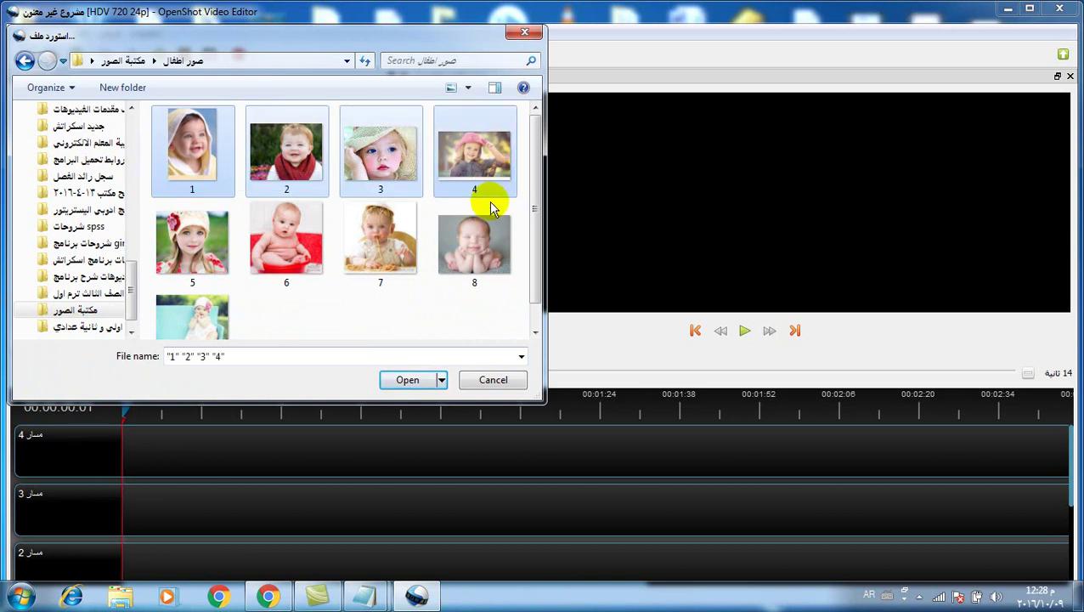
left_click(408, 382)
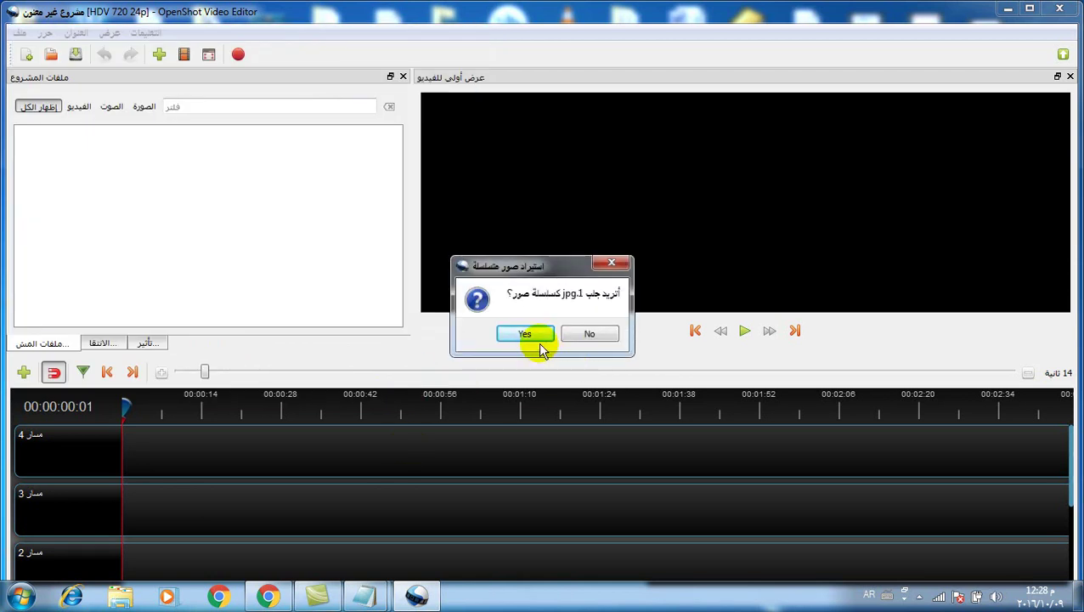
left_click(525, 334)
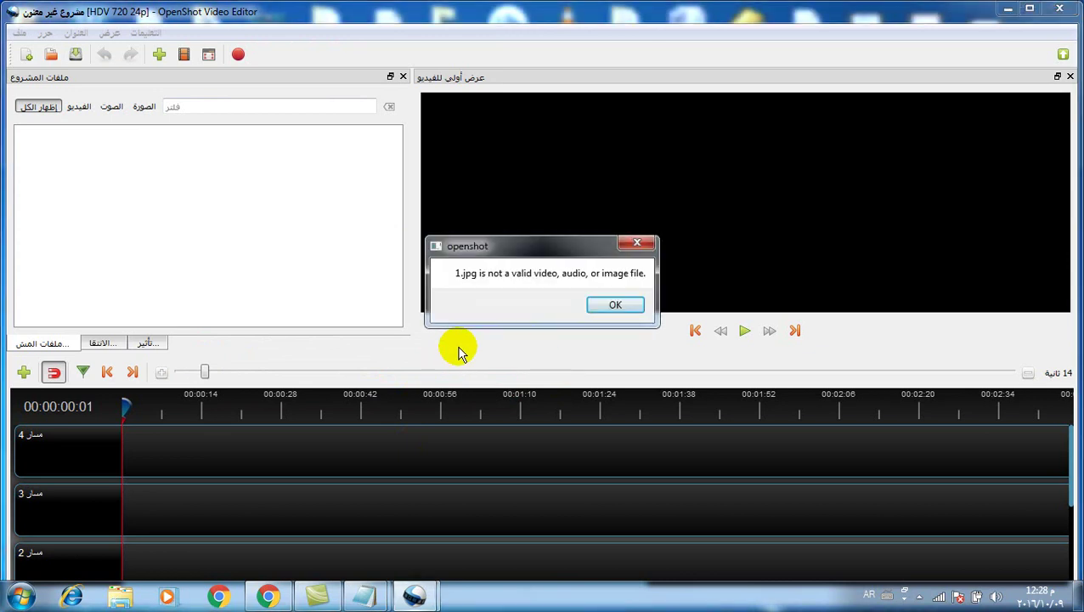
left_click(615, 306)
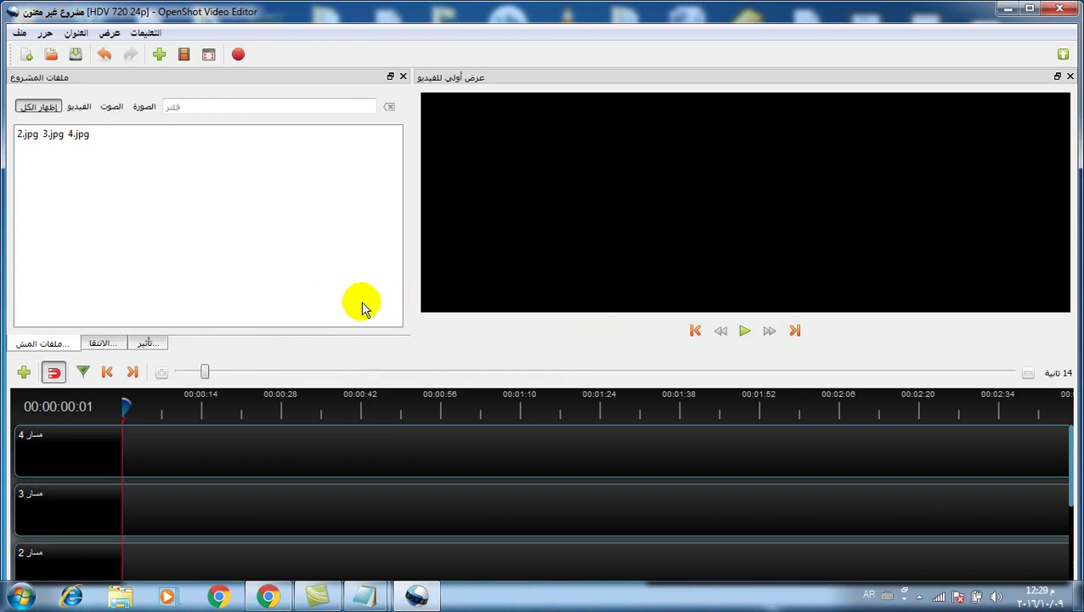
Step: Check the imported images in the project files by filtering to images only and showing all files again
left_click(28, 136)
left_click(52, 134)
left_click(78, 134)
left_click(146, 112)
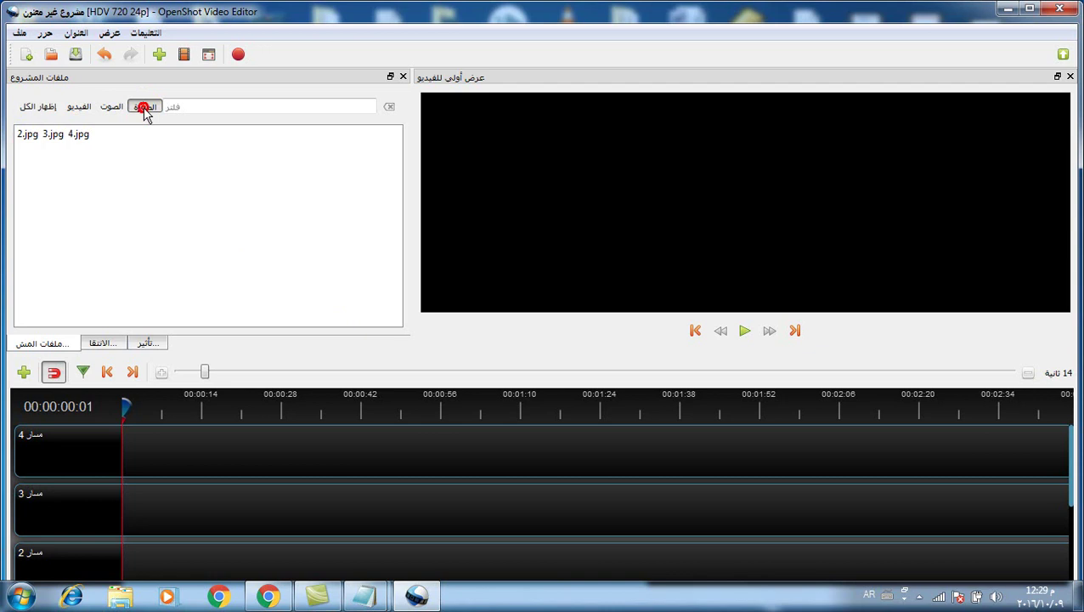
left_click(42, 111)
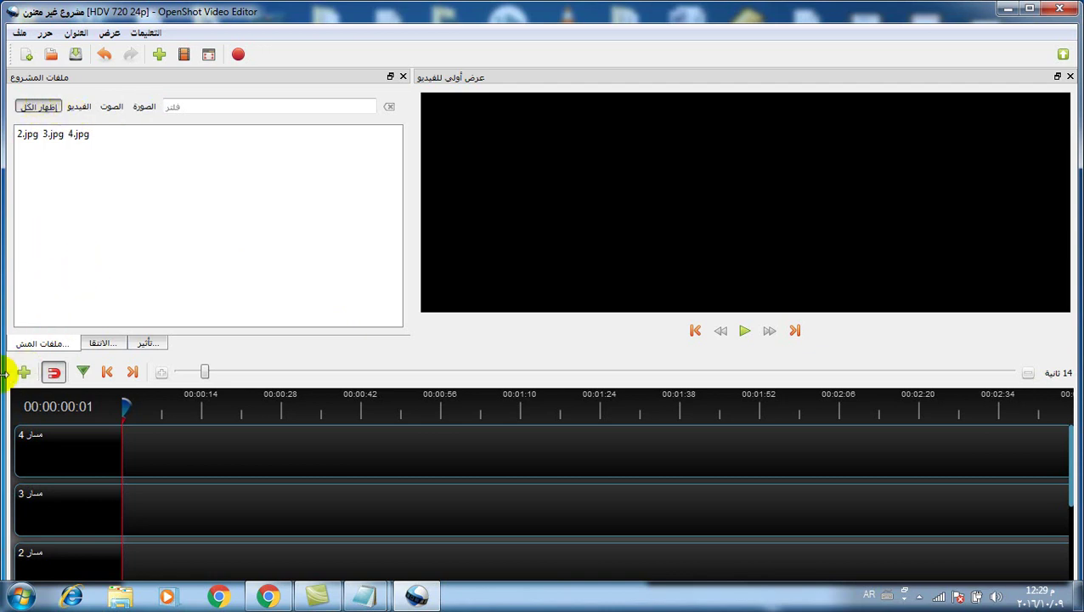
left_click(43, 342)
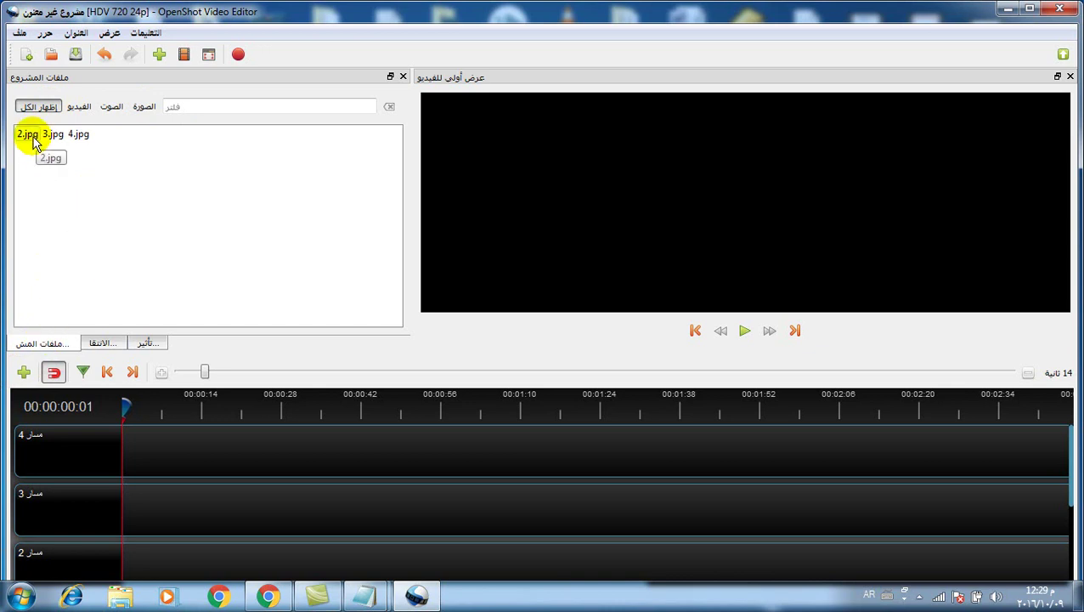
Step: Add 2.jpg to the timeline on Track 4, starting at 0 seconds with a 10-second image duration
left_click(32, 142)
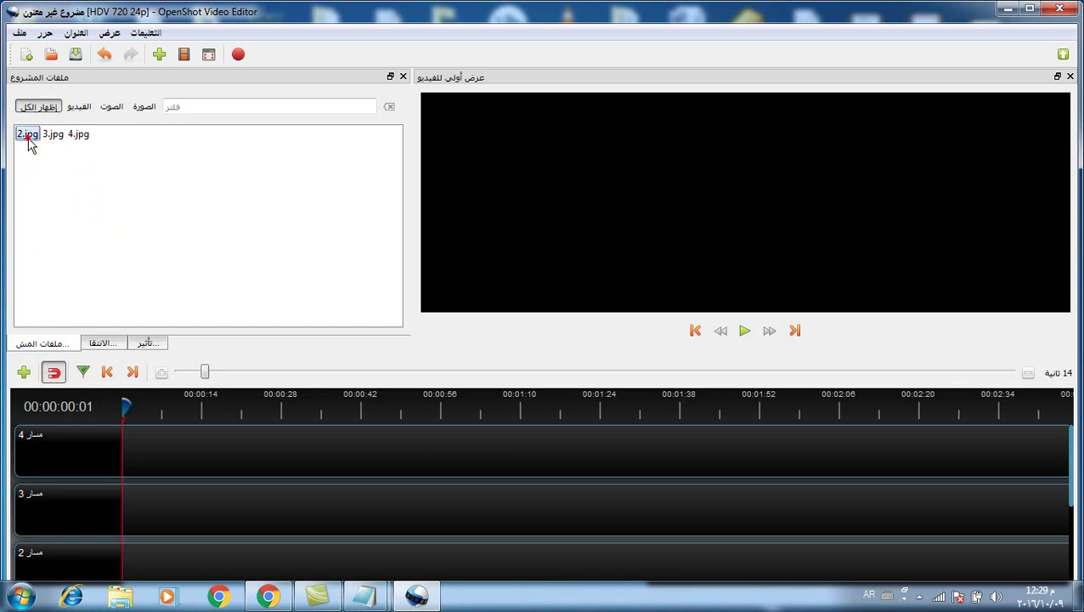
right_click(31, 141)
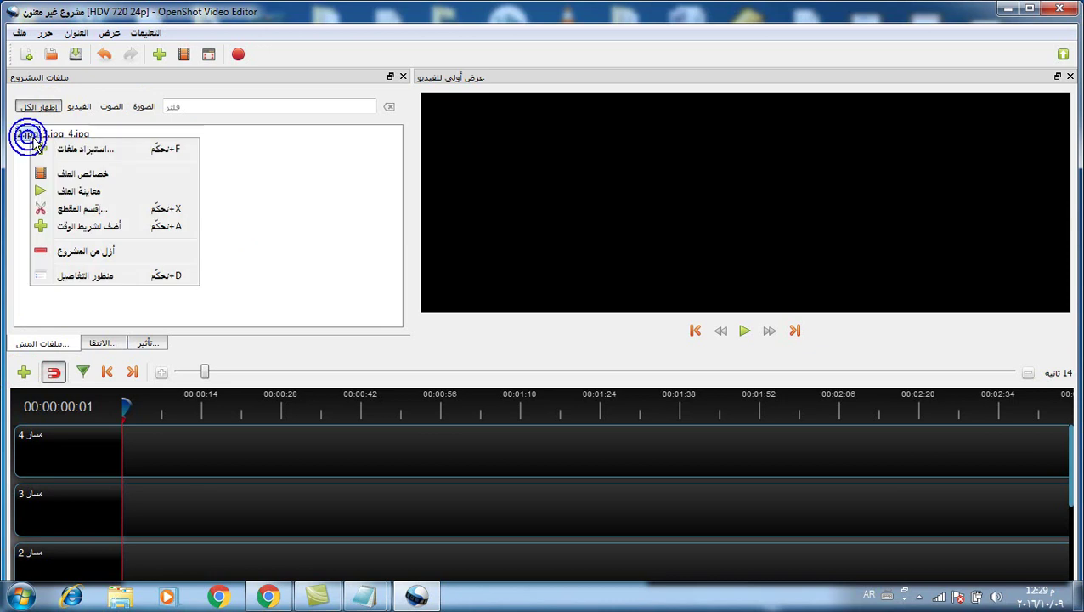
left_click(85, 228)
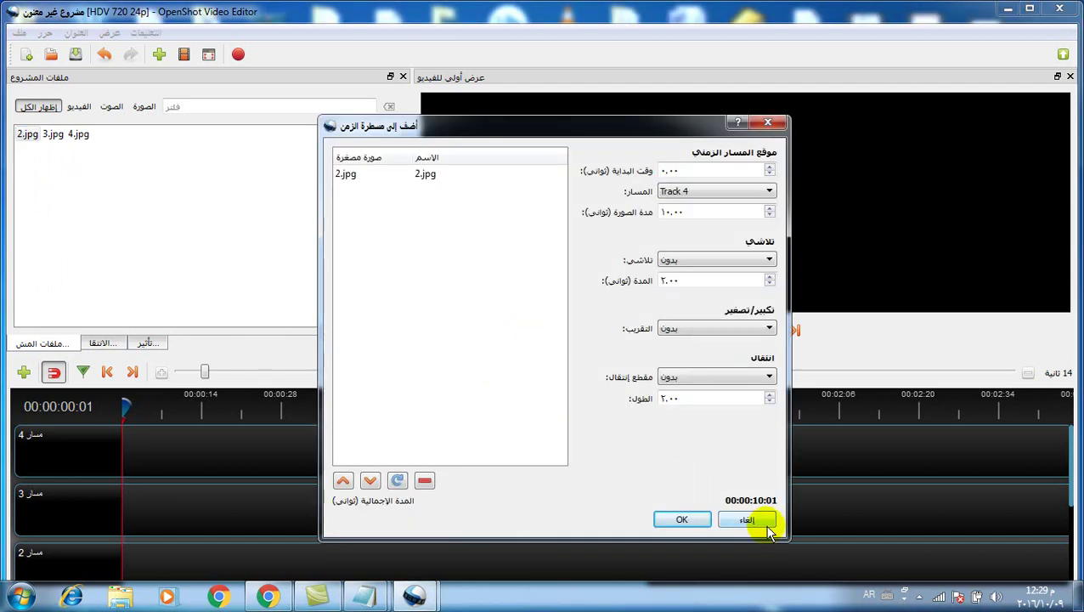
left_click(685, 519)
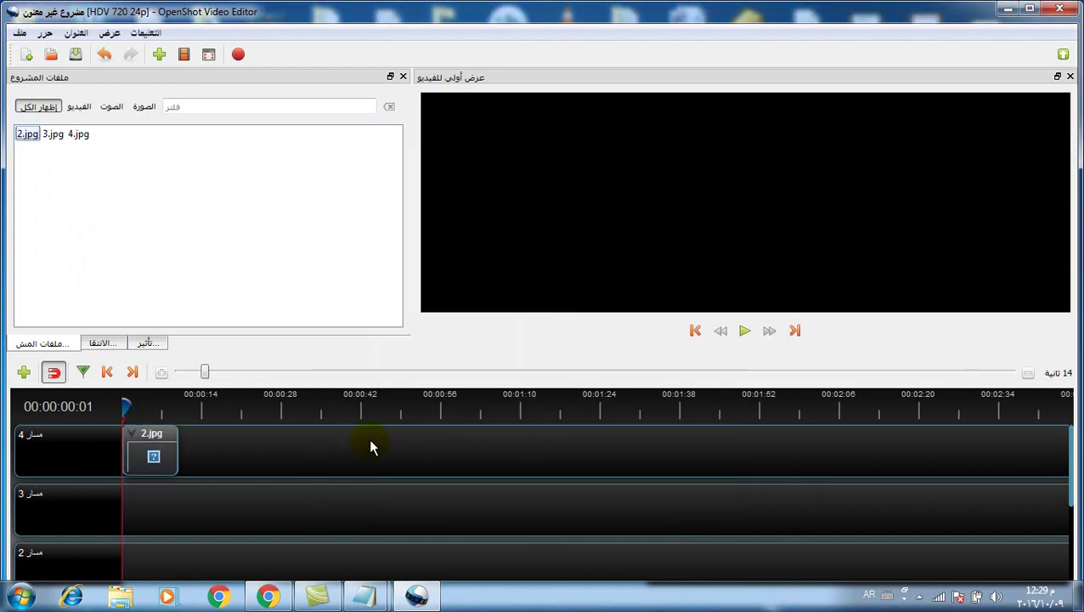
Step: Place 3.jpg directly after 2.jpg on track 4, and 4.jpg on track 3 starting where 3.jpg ends
left_click_drag(55, 136, 188, 466)
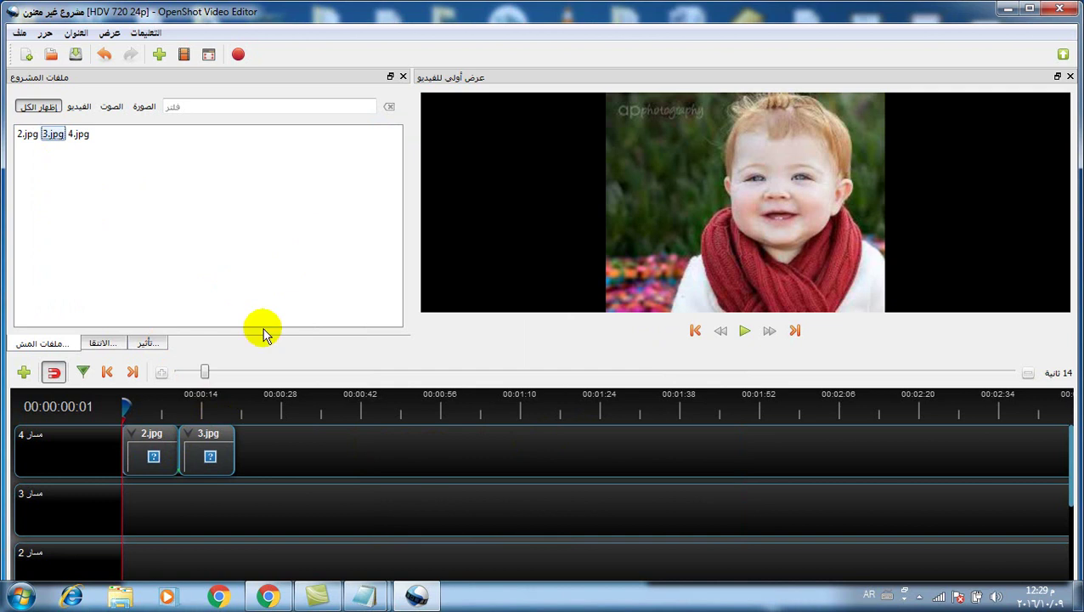
left_click(192, 456)
left_click(192, 456)
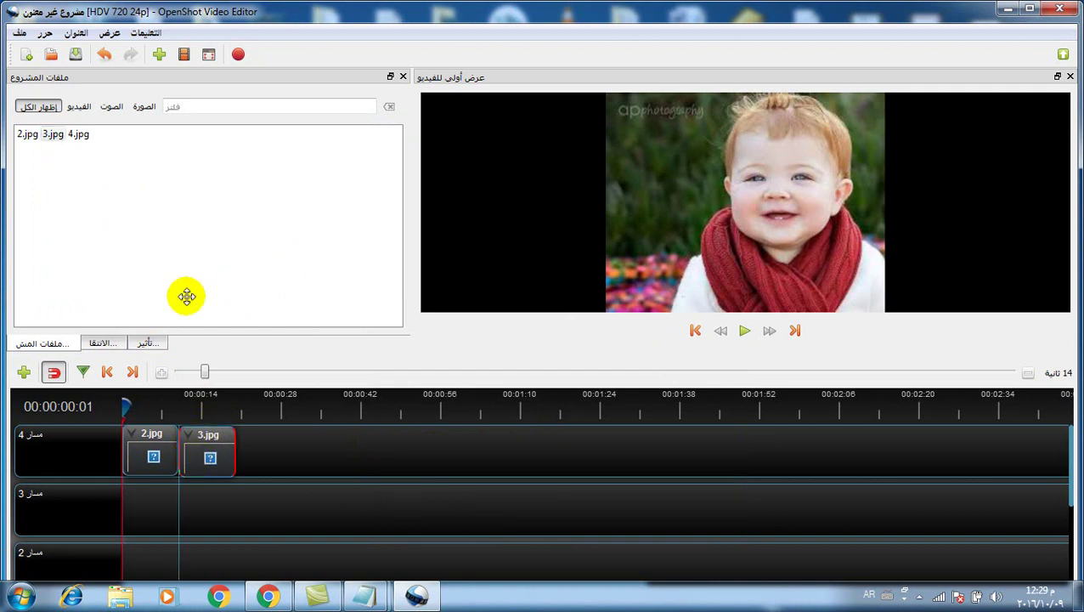
left_click_drag(83, 137, 237, 495)
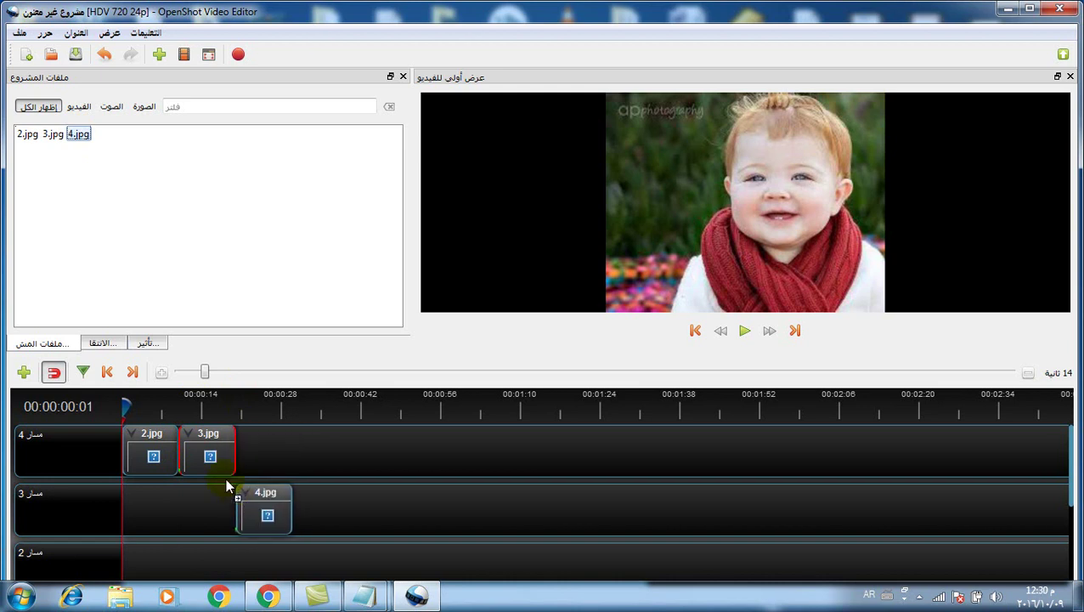
Step: Play the timeline through the image clips in the video preview and pause it during 4.jpg
left_click(744, 331)
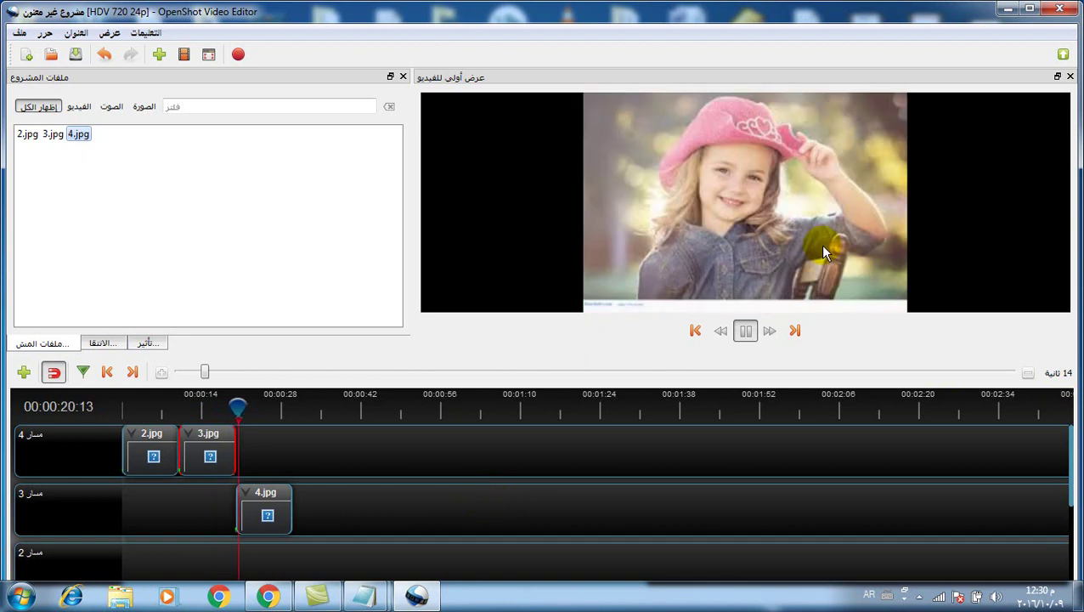
left_click(745, 331)
left_click(338, 212)
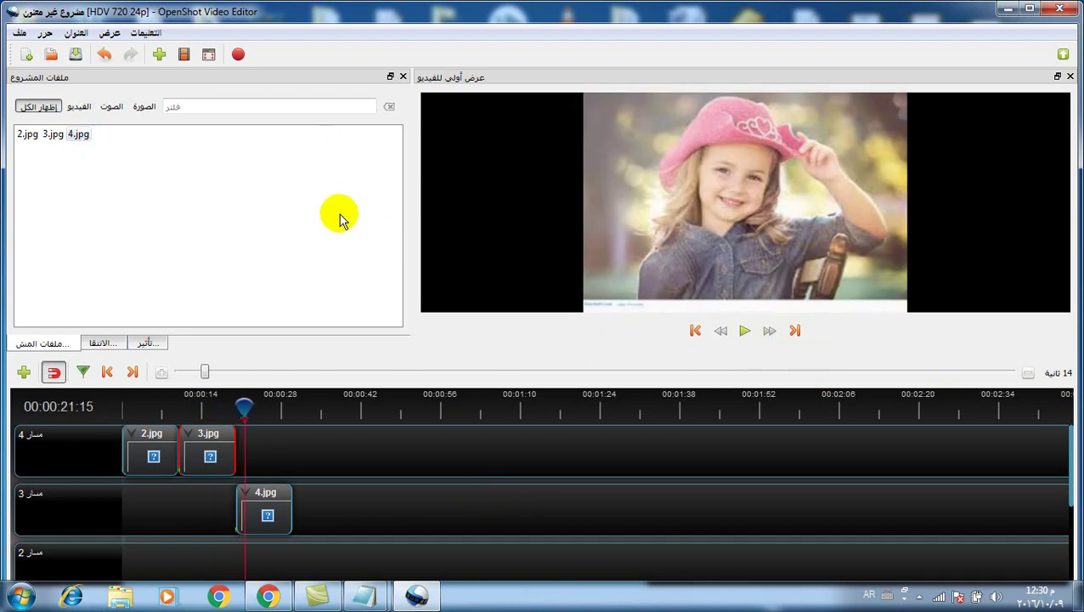
Step: Start a video export named "الامل" and choose the Desktop as its destination folder
left_click(239, 61)
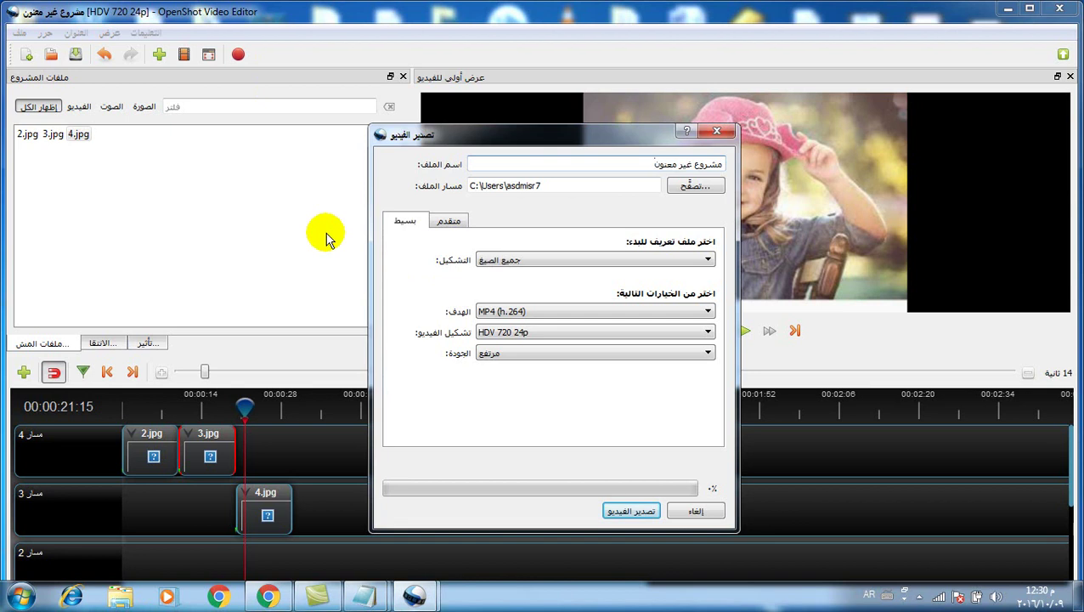
left_click_drag(651, 164, 756, 166)
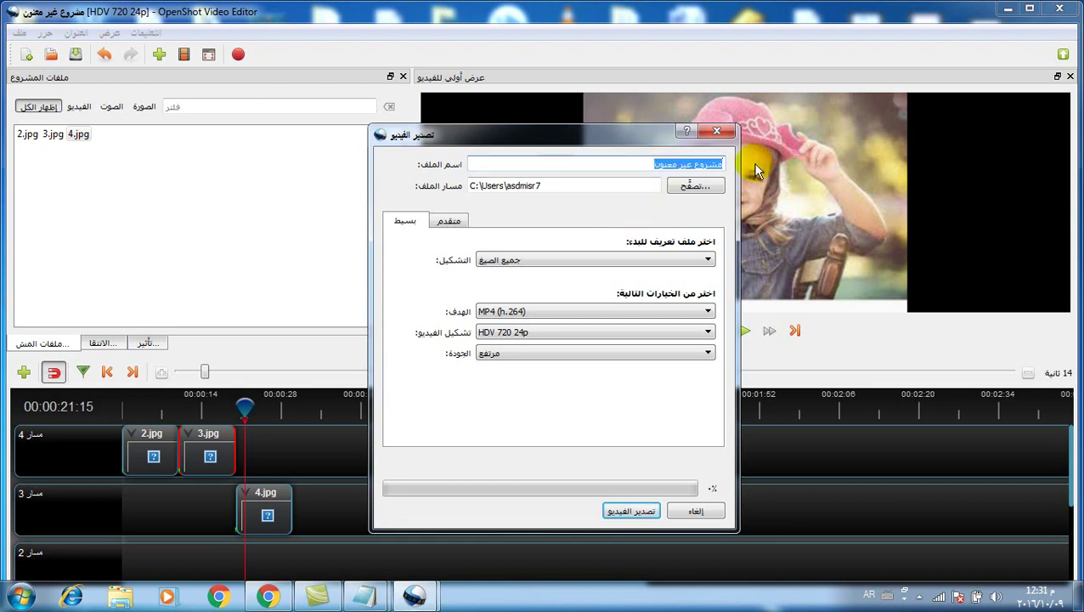
type("الامل")
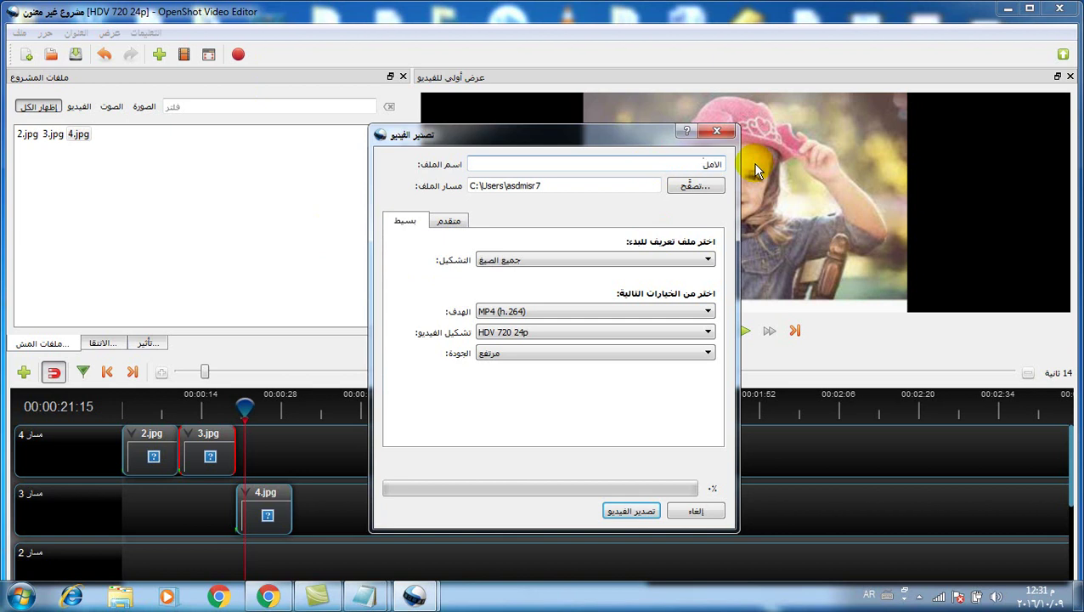
left_click(692, 186)
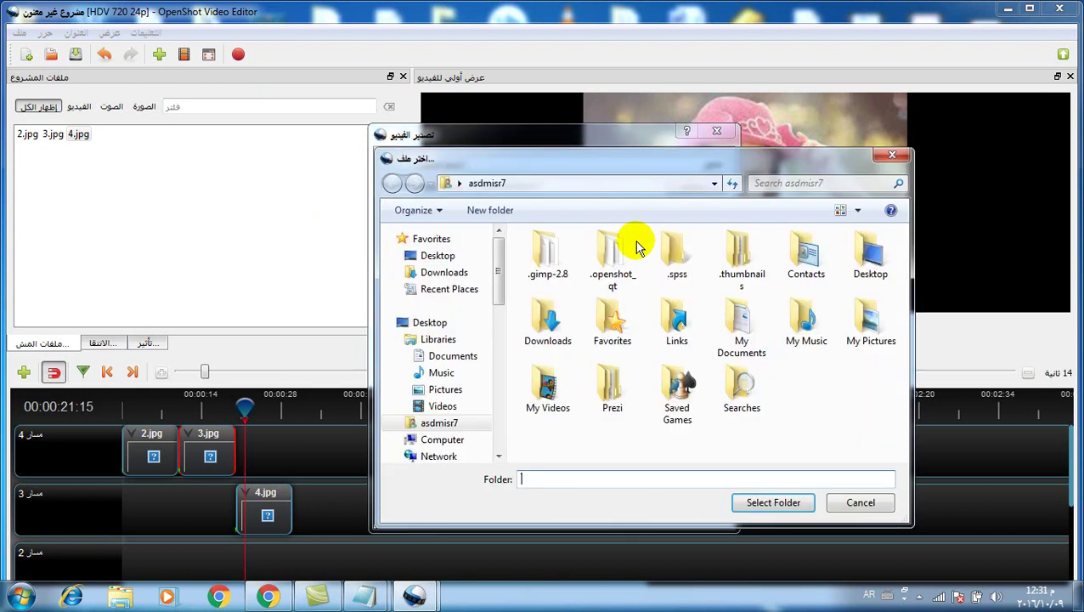
left_click(437, 255)
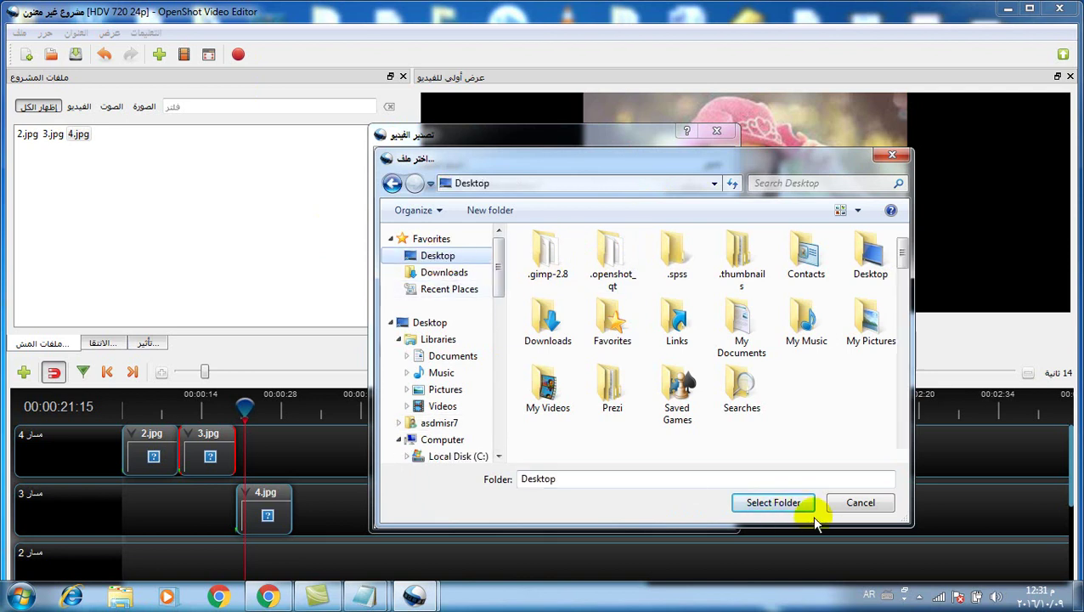
left_click(788, 504)
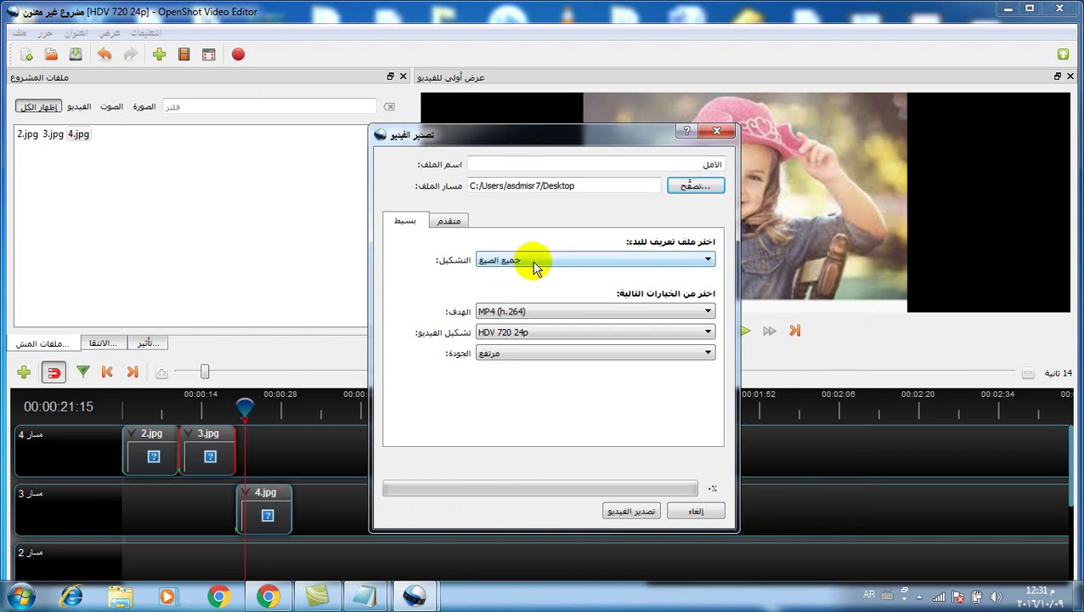
Step: Choose MP4 (h.264) as the export target and export the video
left_click(525, 312)
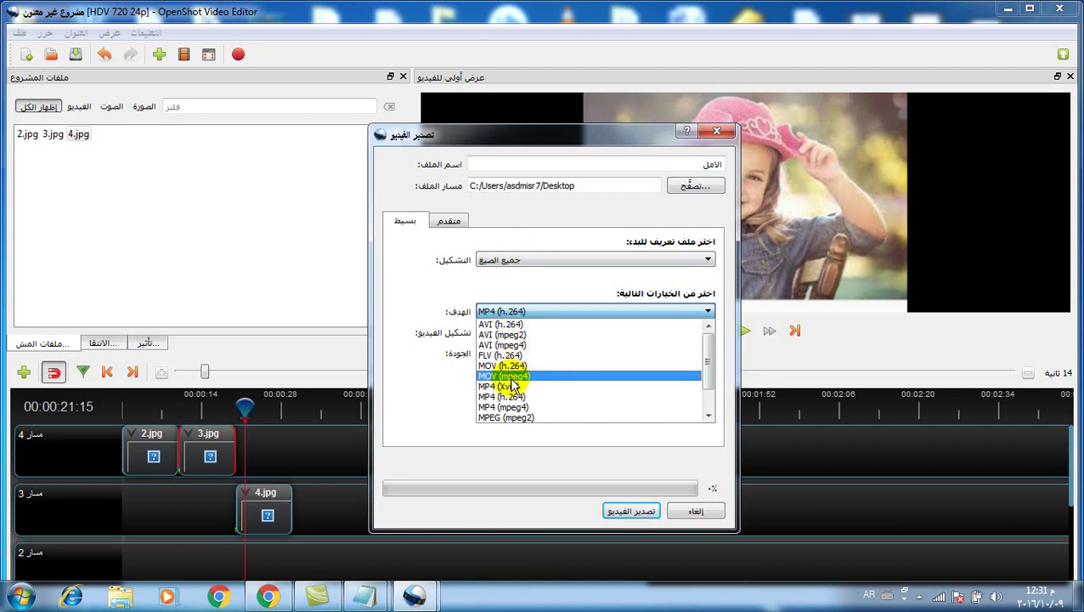
scroll(512, 385, "down", 1)
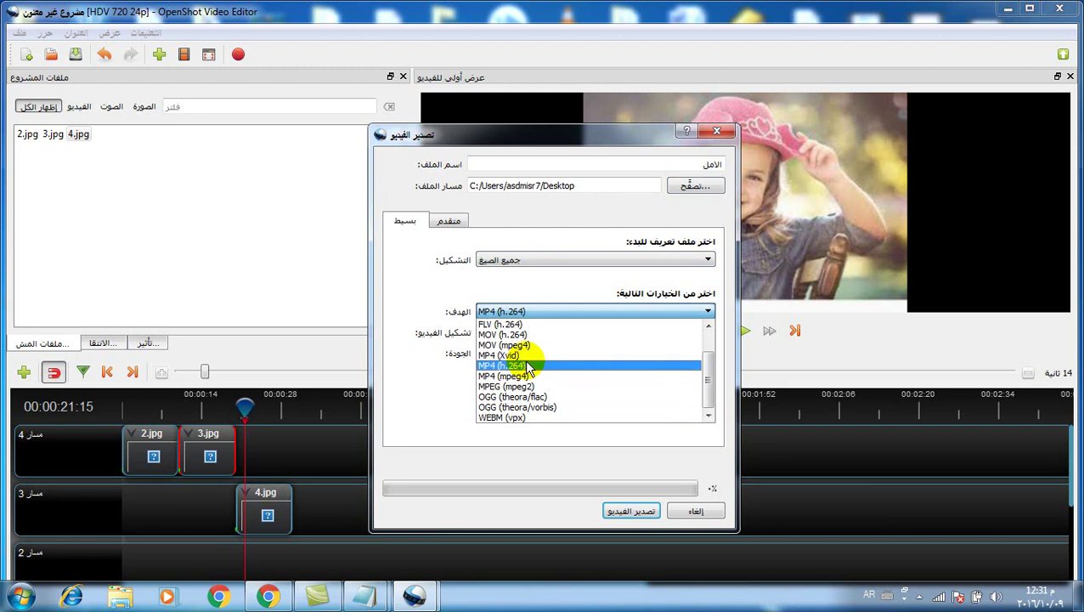
left_click(522, 366)
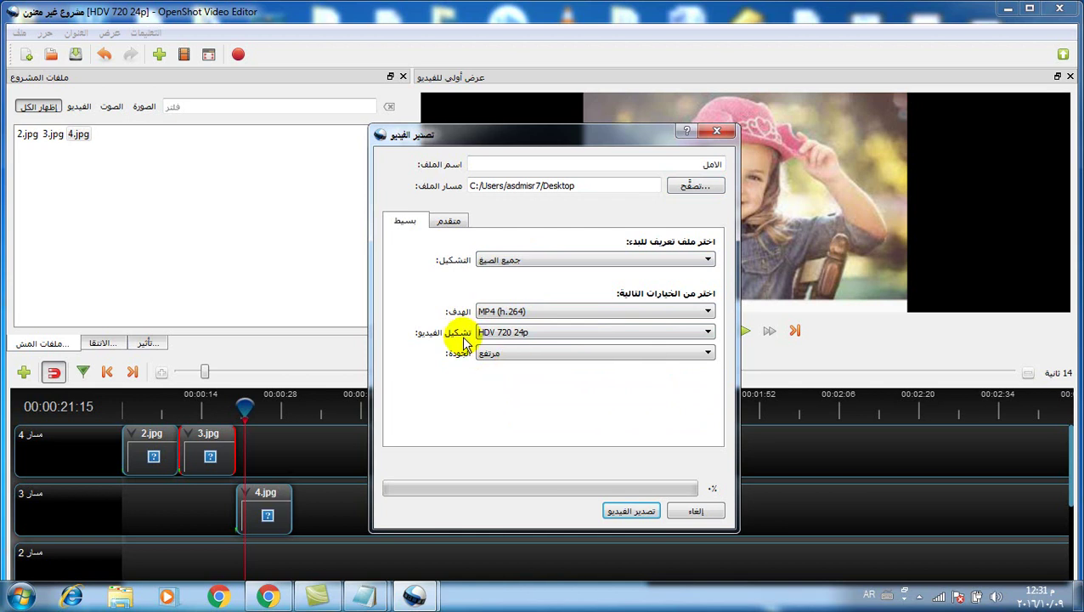
left_click(629, 513)
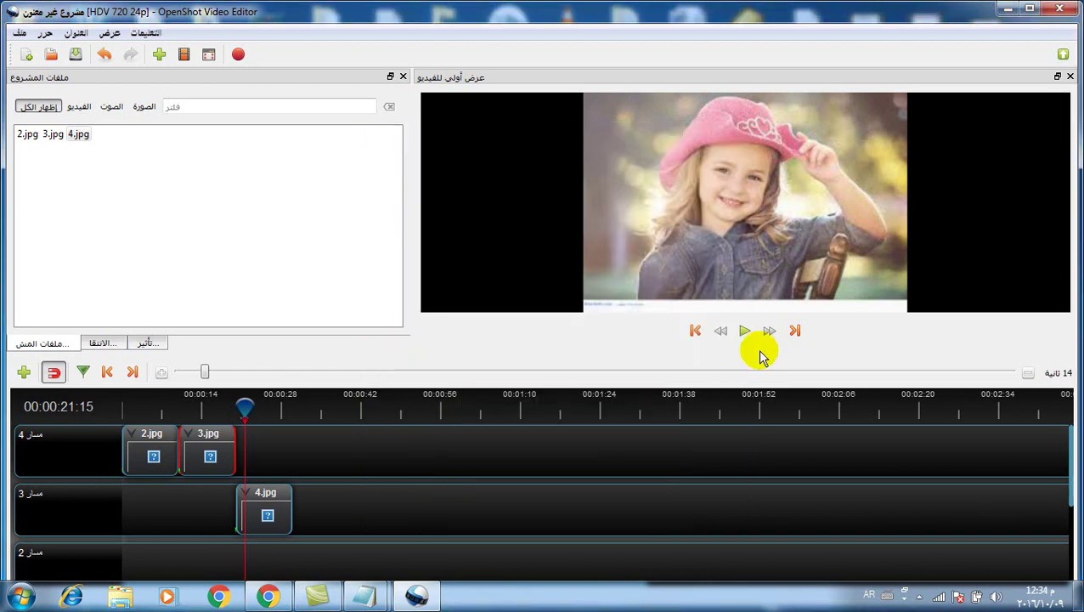
Step: Play the exported video الامل.mp4 from the desktop, close the player and return to OpenShot Video Editor
left_click(1006, 12)
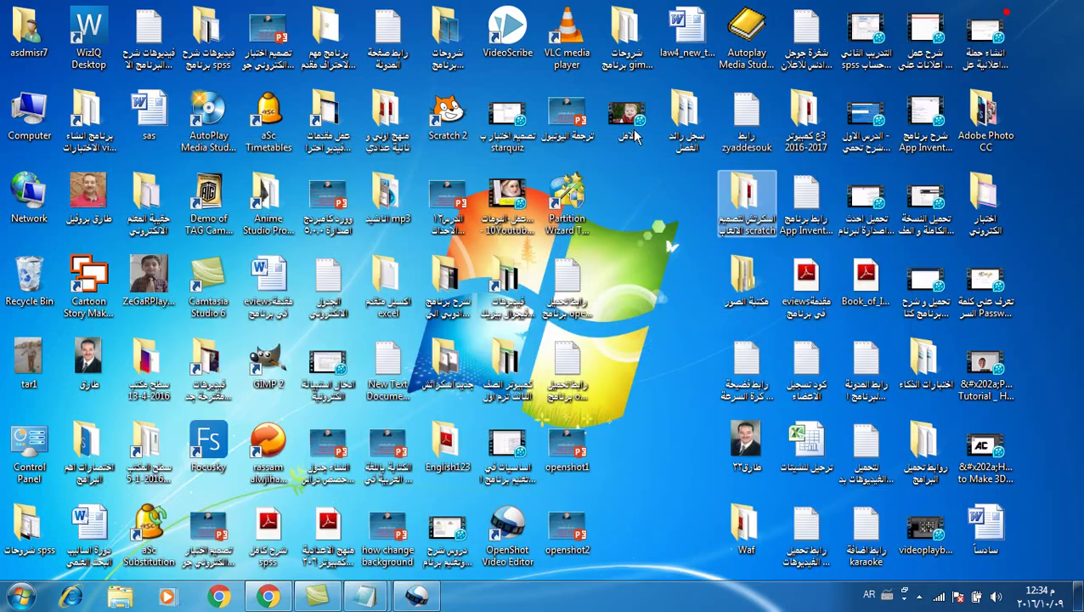
left_click(633, 131)
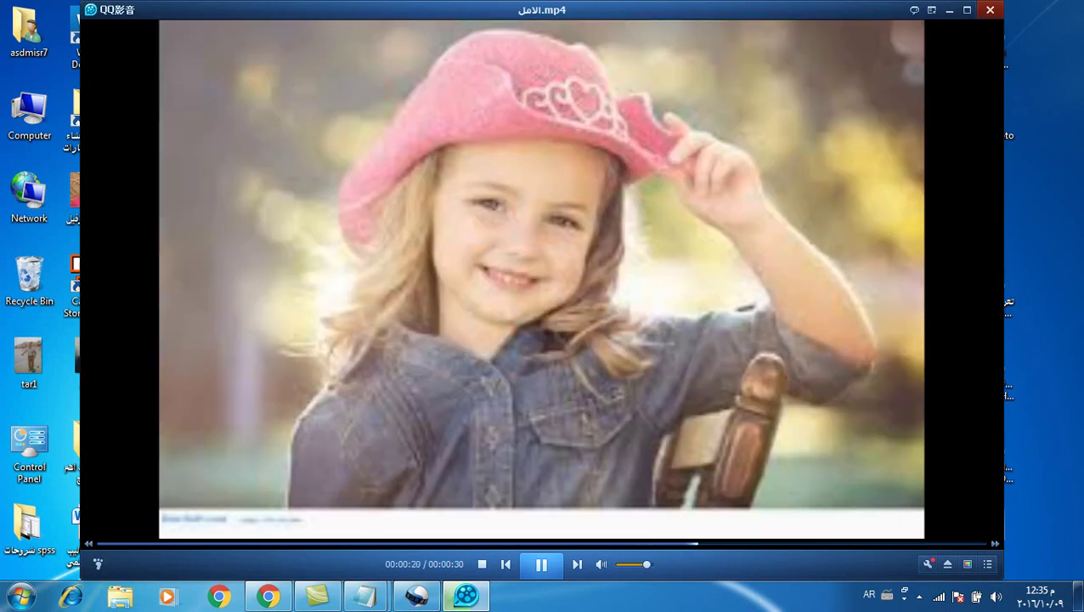
left_click(992, 9)
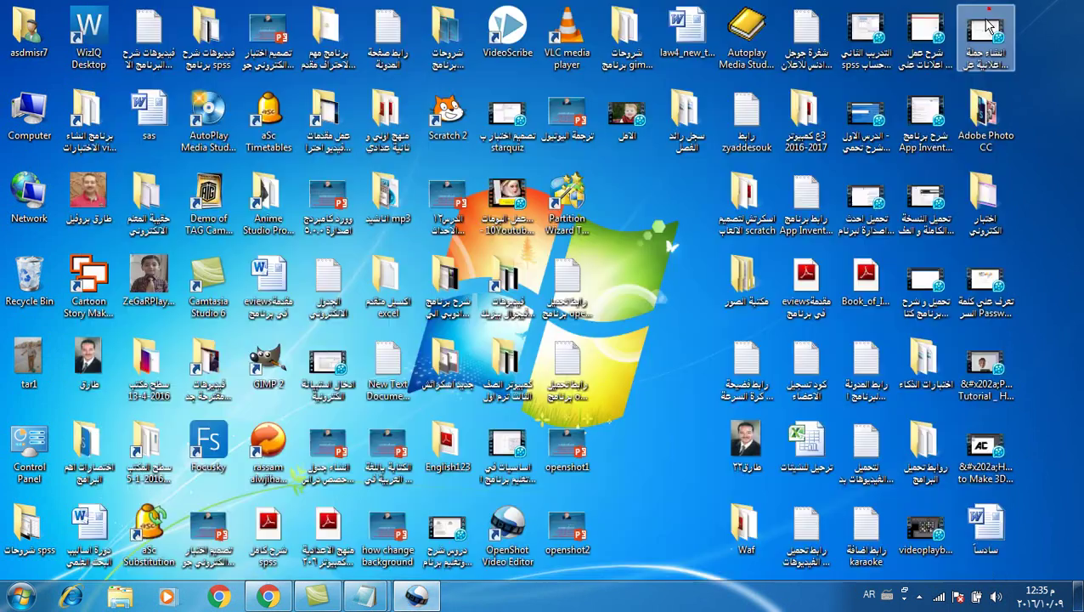
left_click(416, 597)
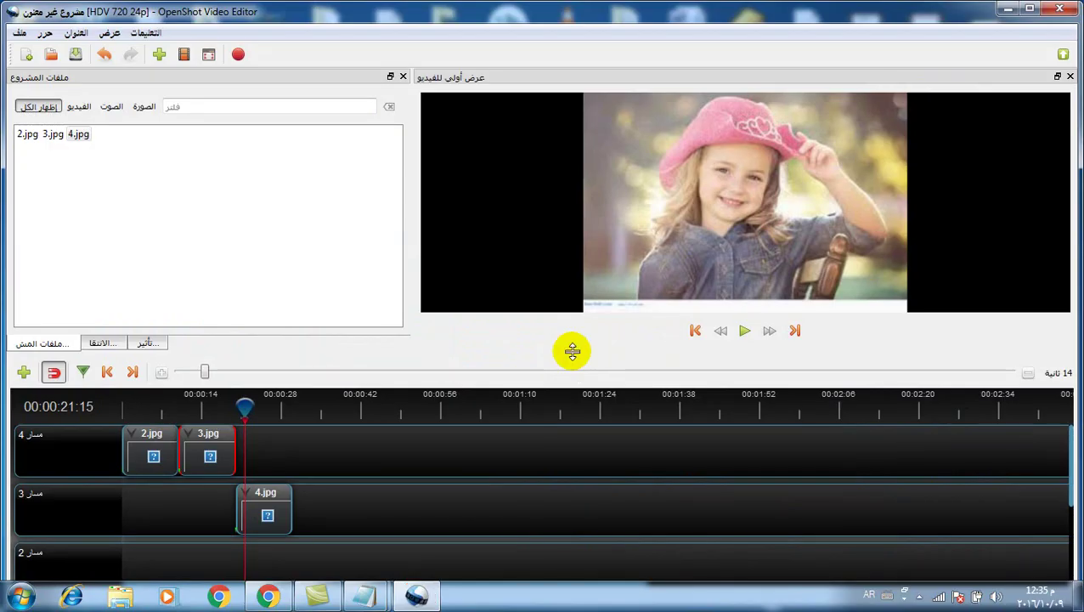